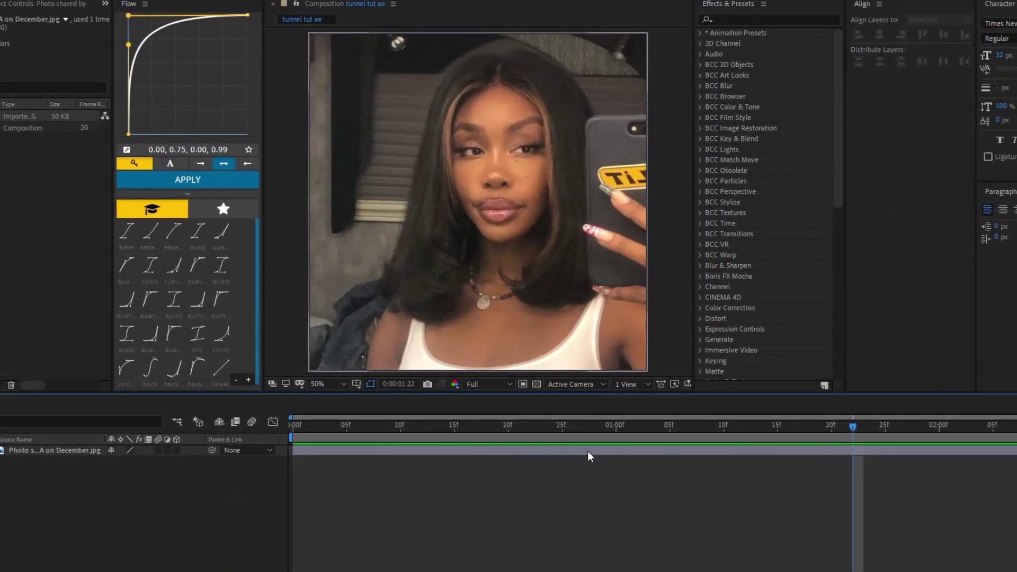
Pre-compose the photo layer, moving all attributes into the new composition and matching its duration to the layer's time span
right_click(582, 442)
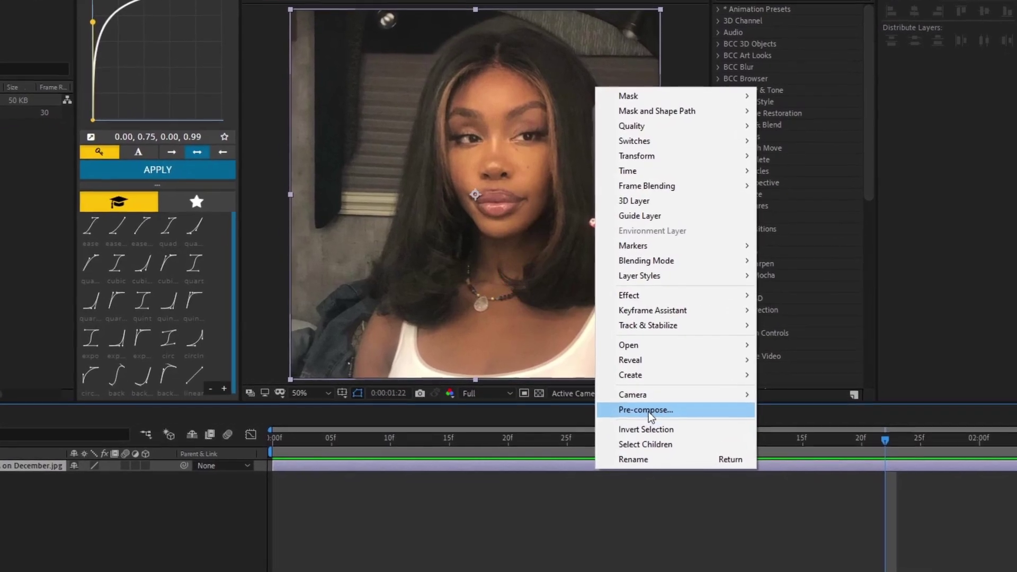
click(638, 401)
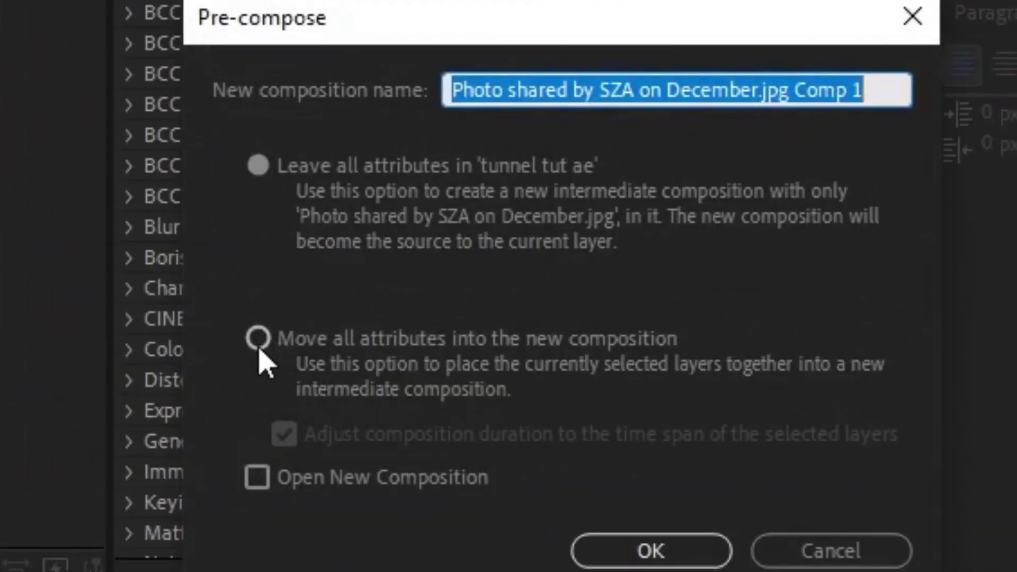
click(259, 342)
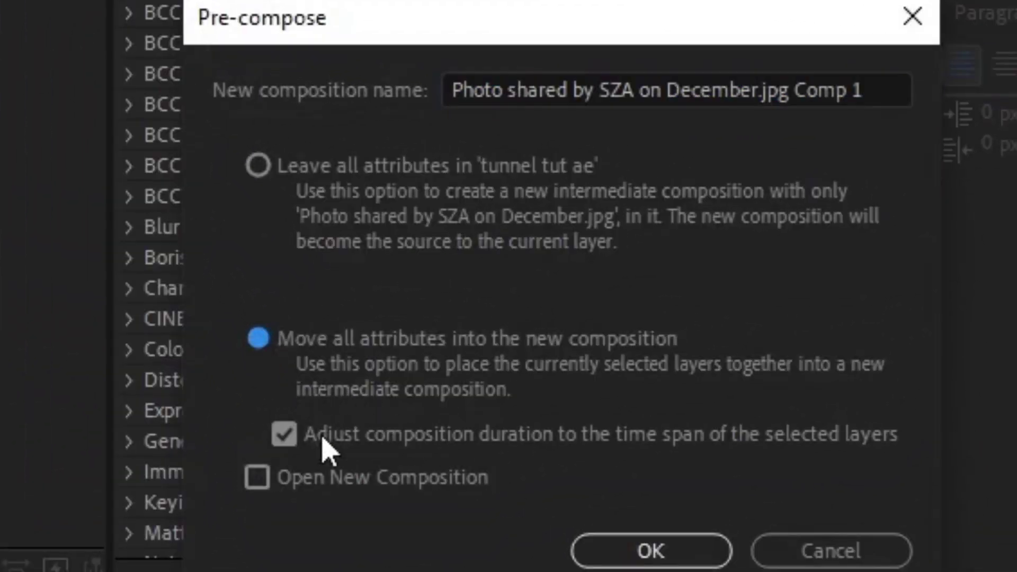
click(611, 552)
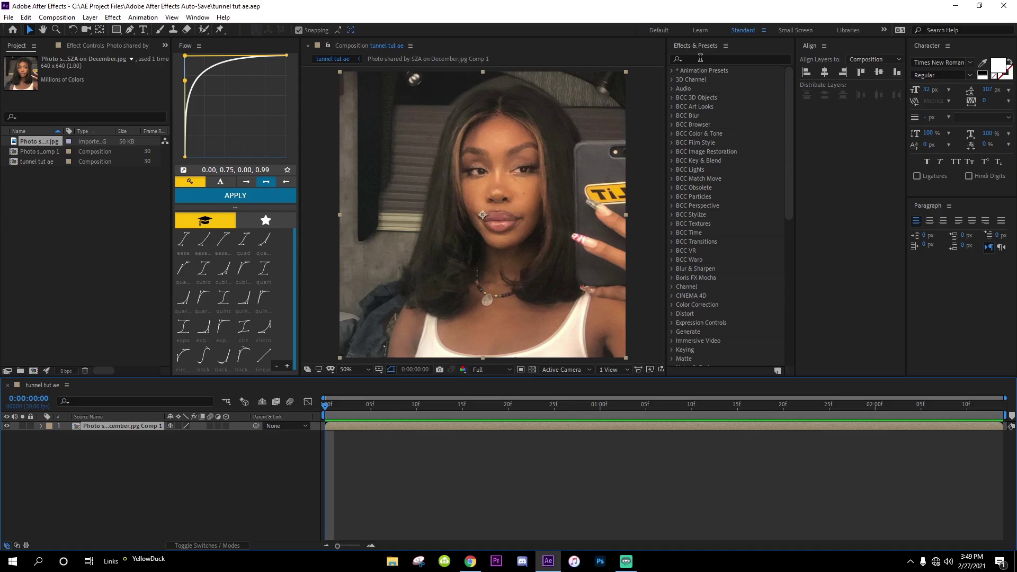
Apply the Motion Tile effect to the pre-composed photo with Output Width and Output Height at 400 and Mirror Edges off
click(700, 58)
text(motion tile)
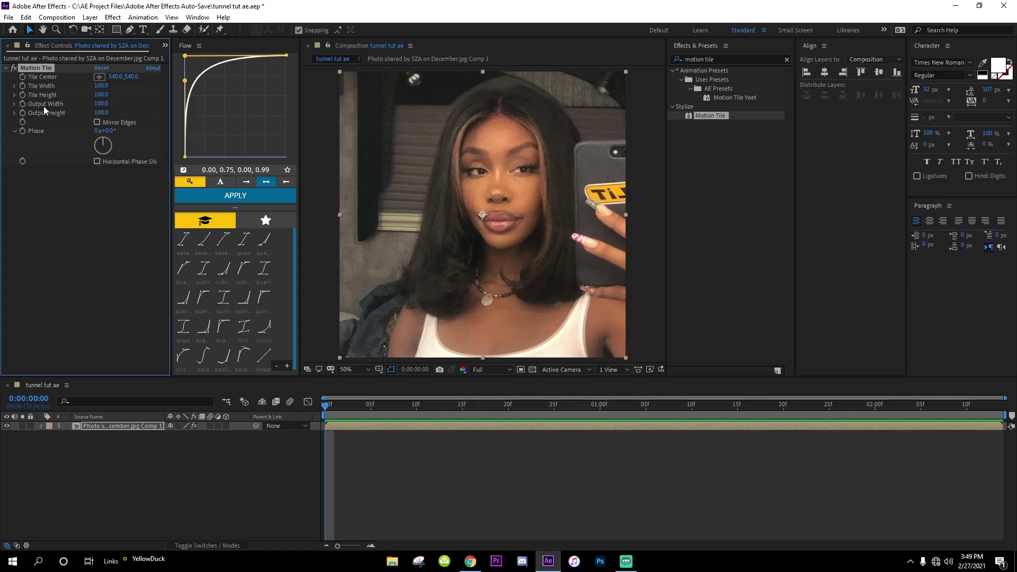
click(101, 104)
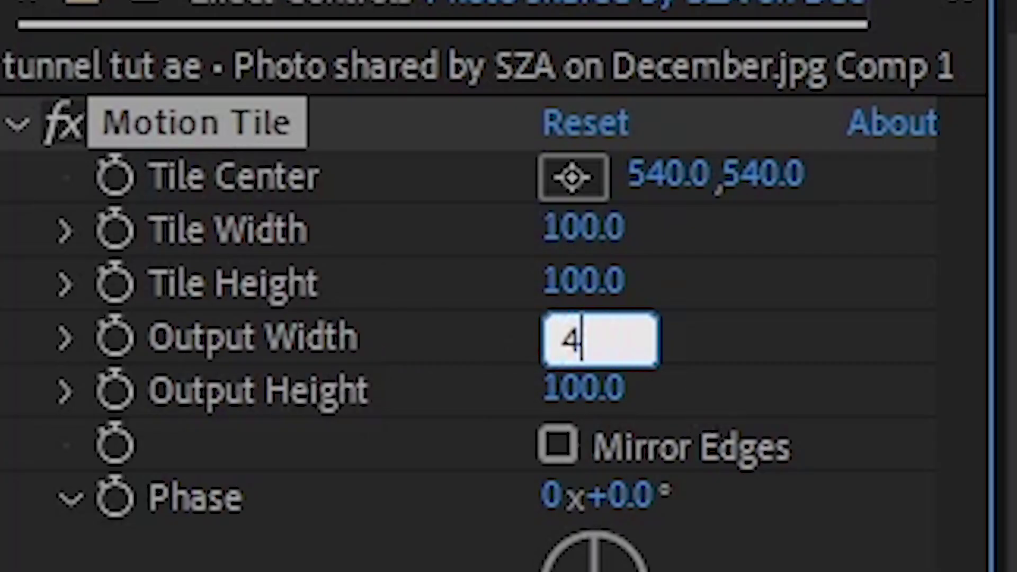
click(572, 400)
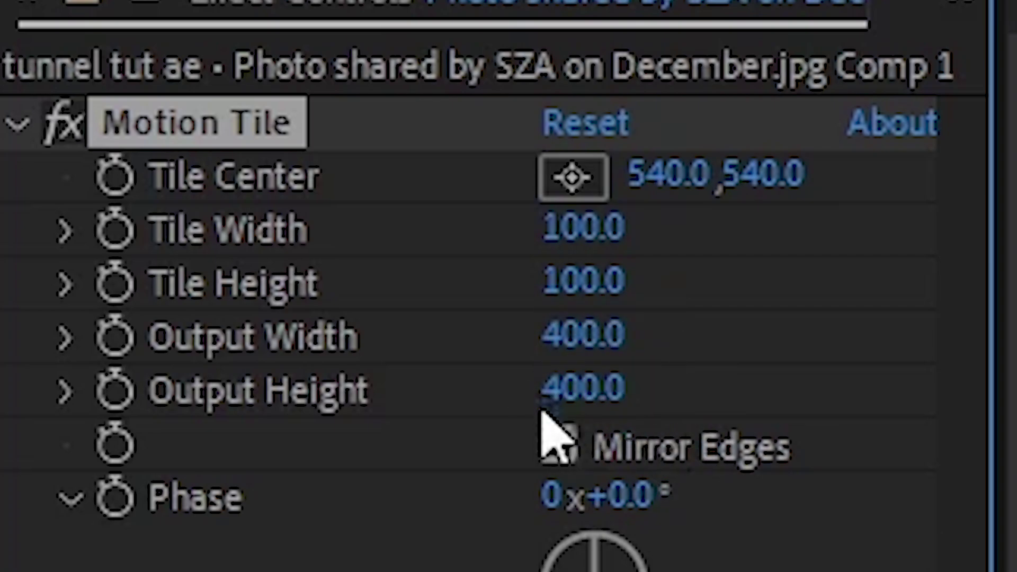
click(563, 459)
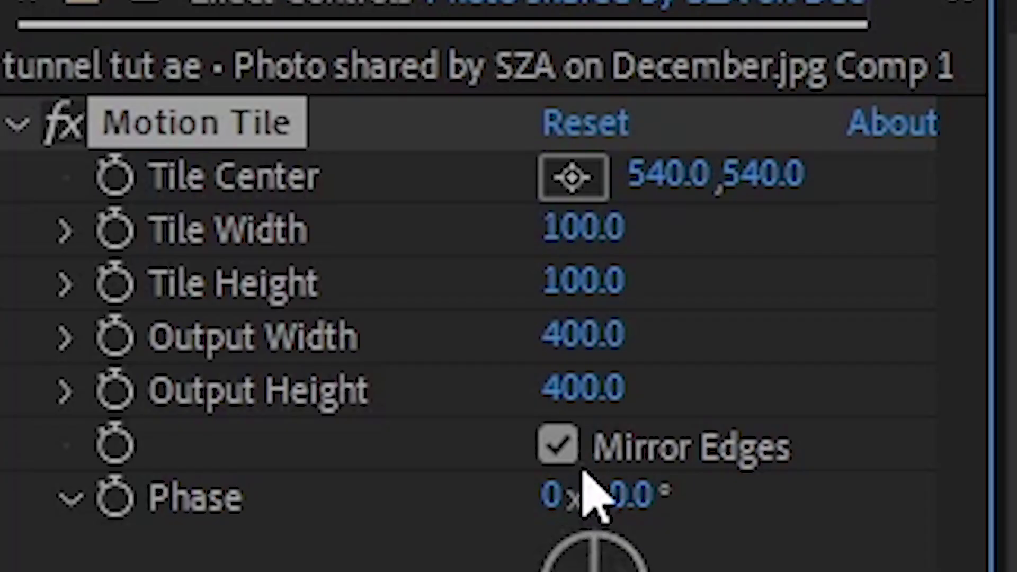
click(98, 123)
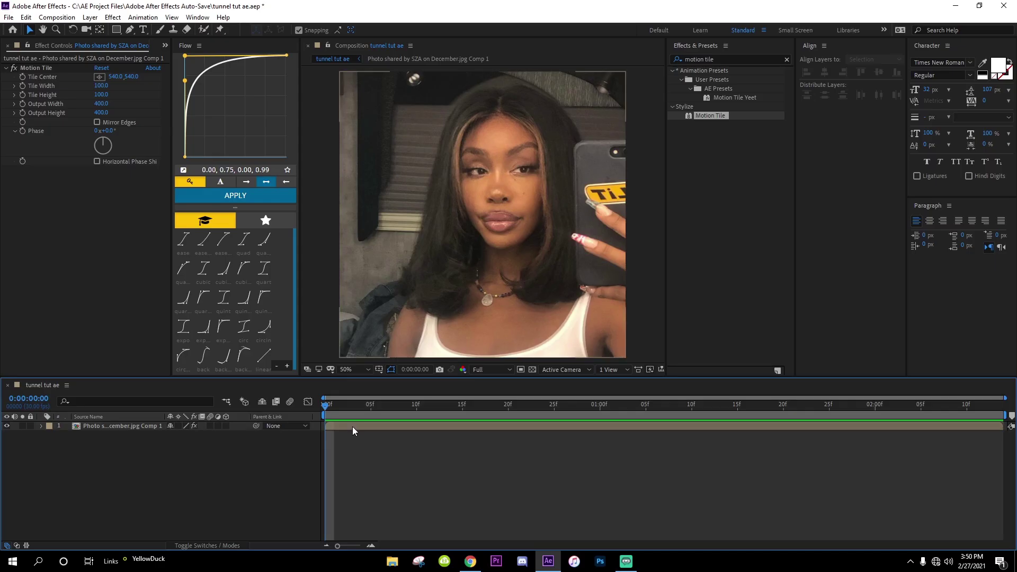
Scale the tiled photo layer down to 34% to form a three-by-three grid
click(352, 427)
key(s)
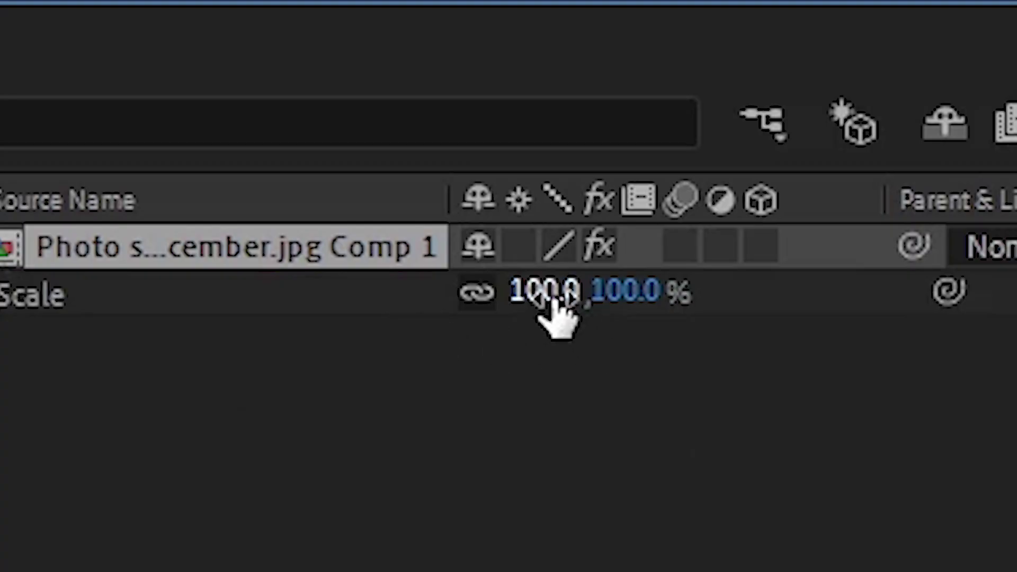
drag(183, 435, 170, 455)
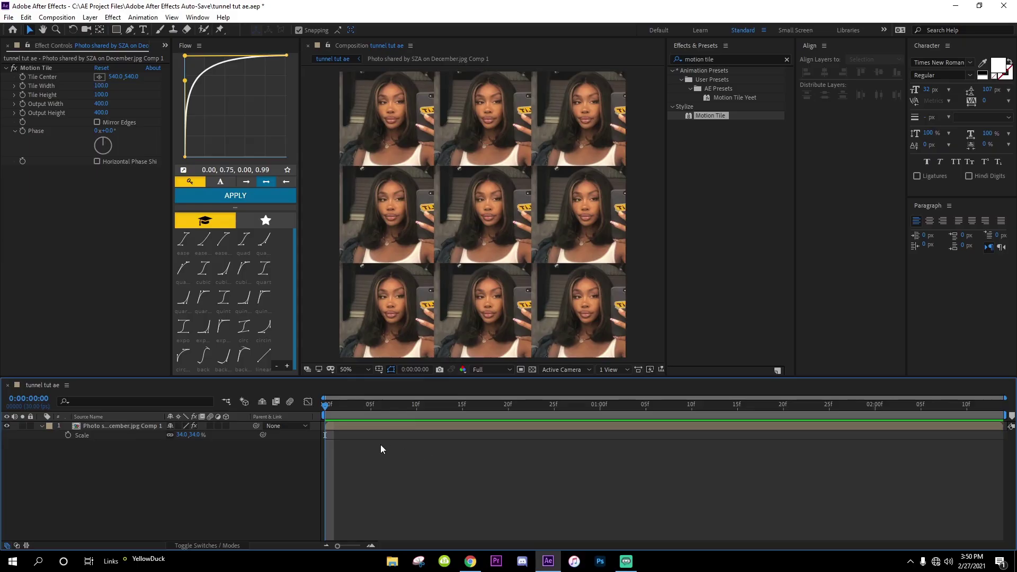
Pre-compose the scaled tile-grid layer
right_click(364, 428)
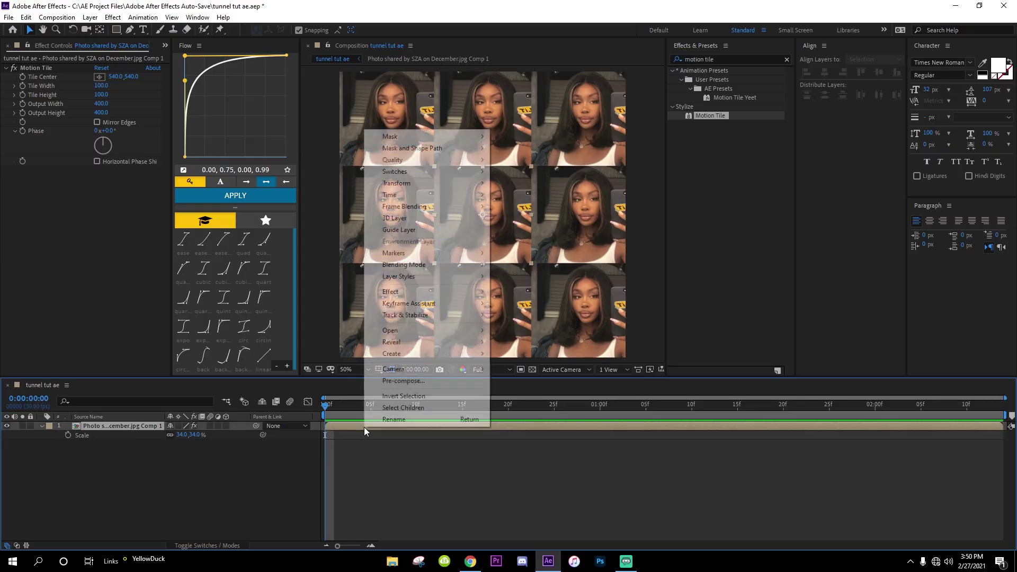
click(401, 381)
click(825, 364)
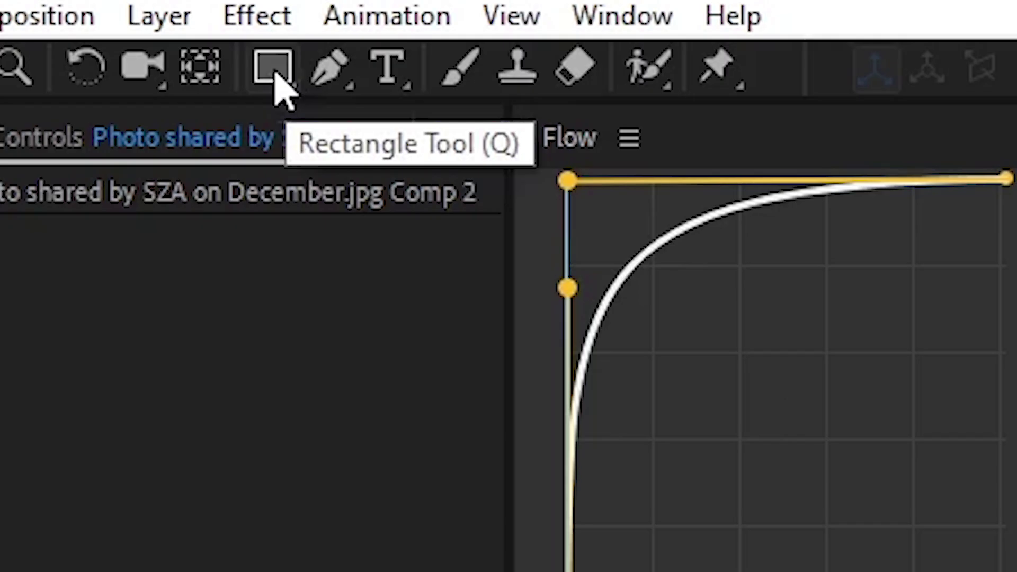
Cut out the centre tile of the grid with an inverted rectangular mask drawn using the Rectangle tool
click(273, 68)
drag(290, 96, 443, 182)
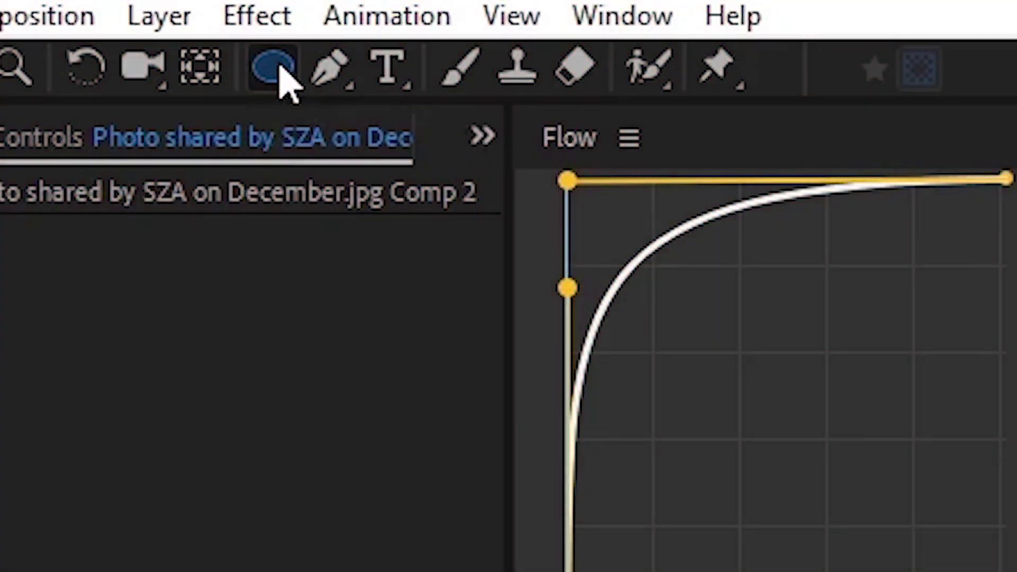
click(290, 69)
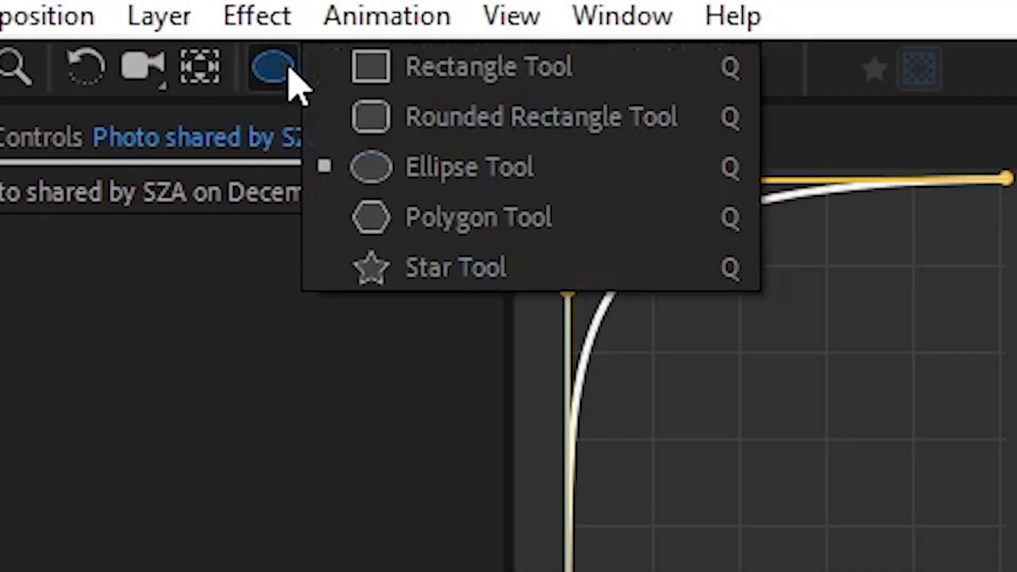
click(441, 68)
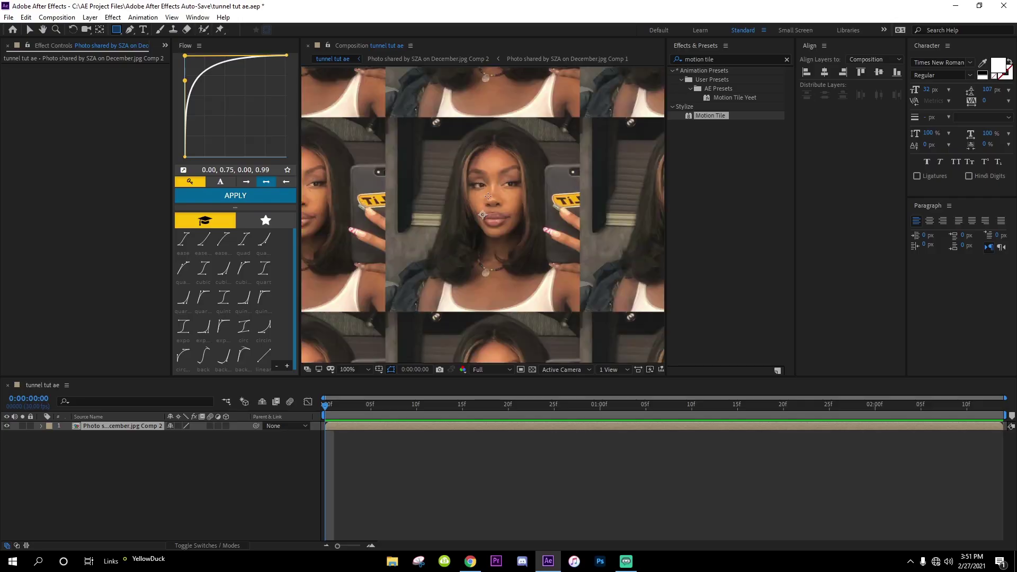
drag(385, 117, 667, 435)
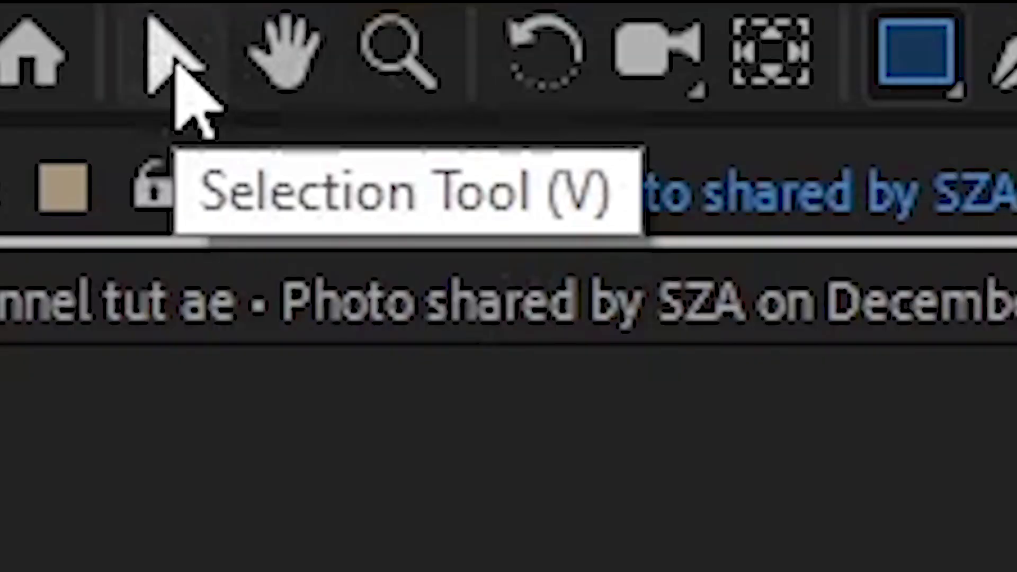
click(177, 66)
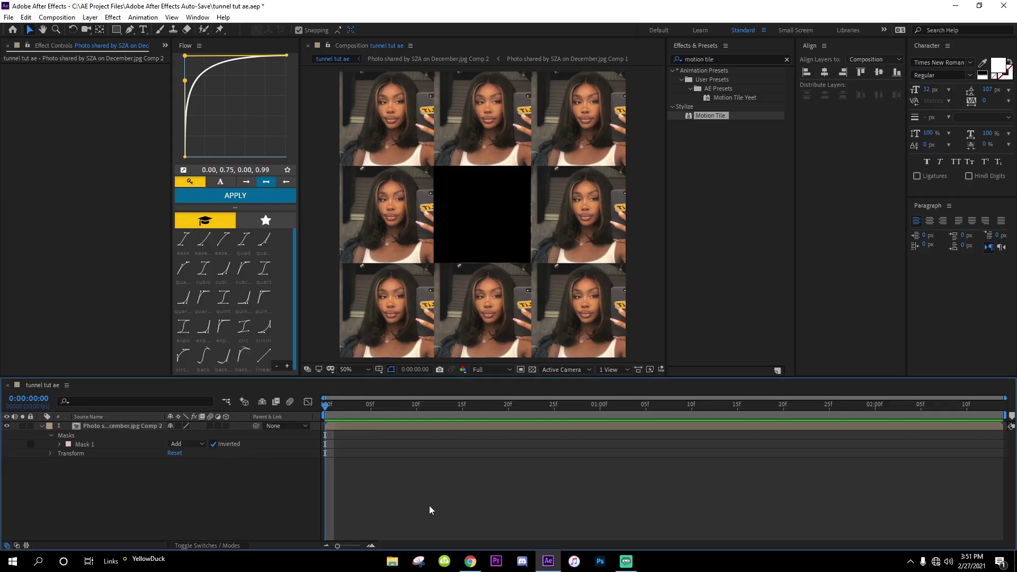
Make the pre-composed Comp 3 layer 3D and duplicate it until there are five layers
scroll(563, 255, up, 1)
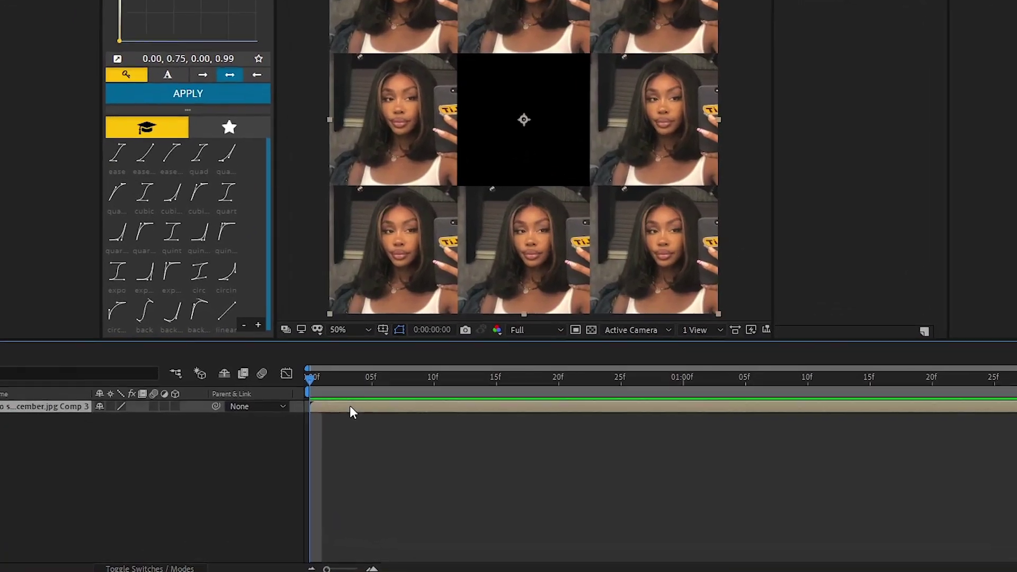
click(148, 396)
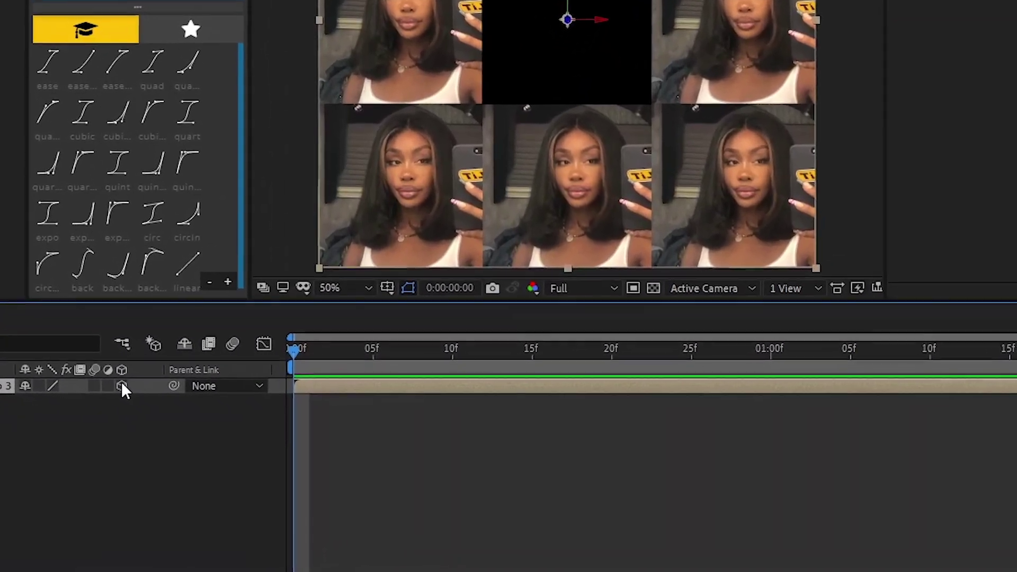
key(ctrl+d)
key(ctrl+d)
key(ctrl+d)
key(ctrl+d)
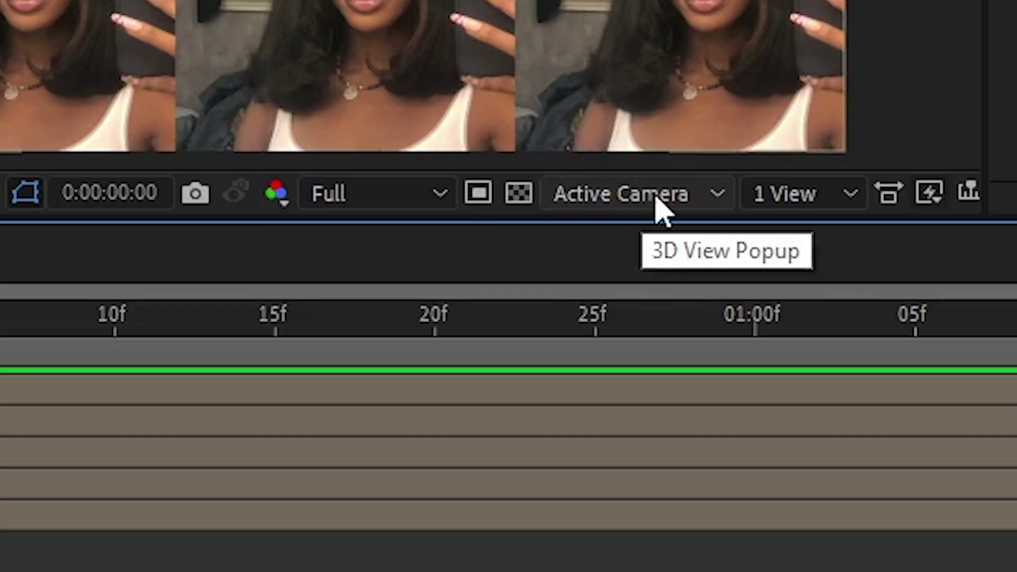
In the Left view, move layers 2 to 5 progressively farther along the Z axis to spread them in depth
click(560, 371)
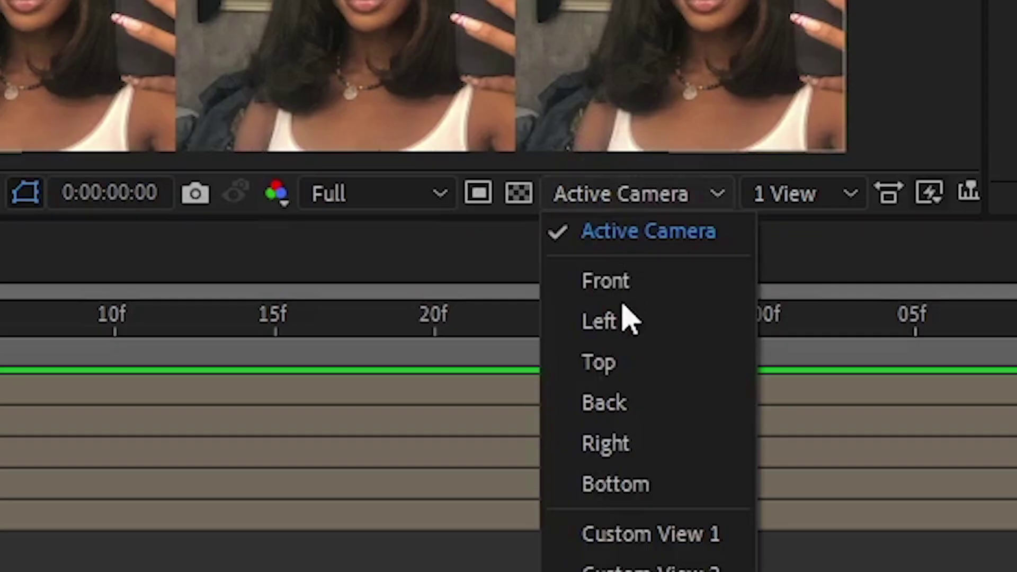
click(640, 326)
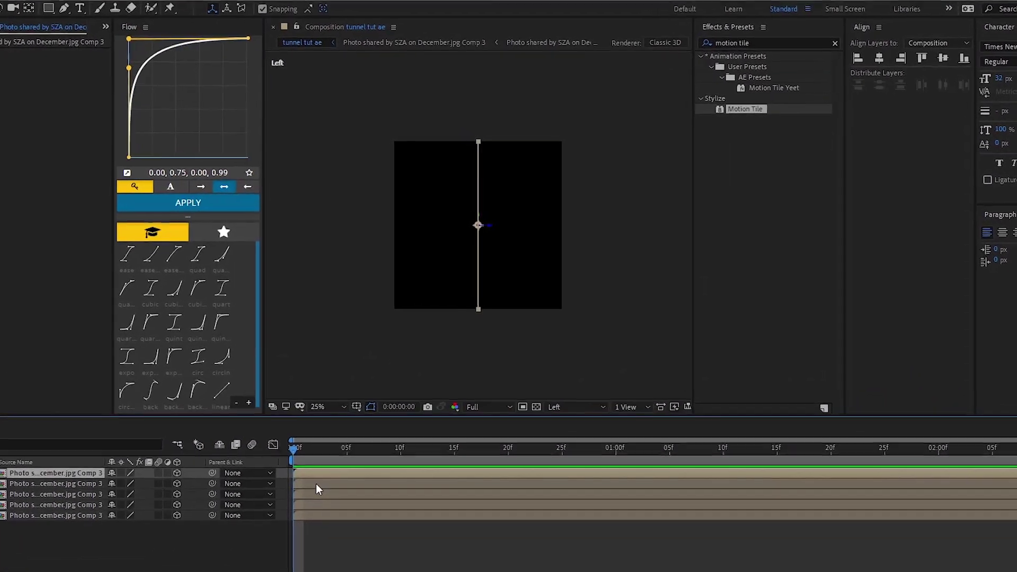
click(316, 484)
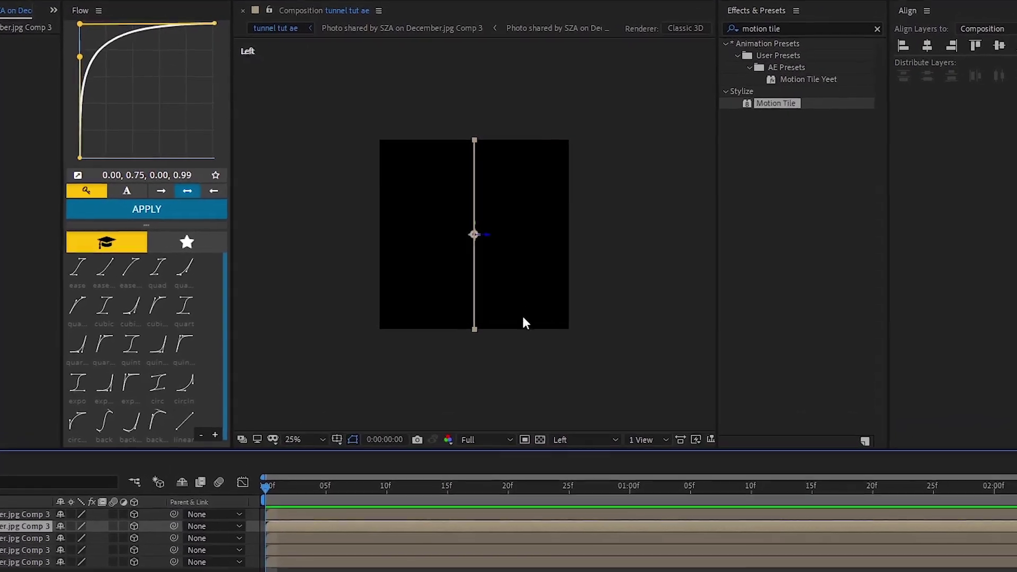
drag(485, 237, 532, 261)
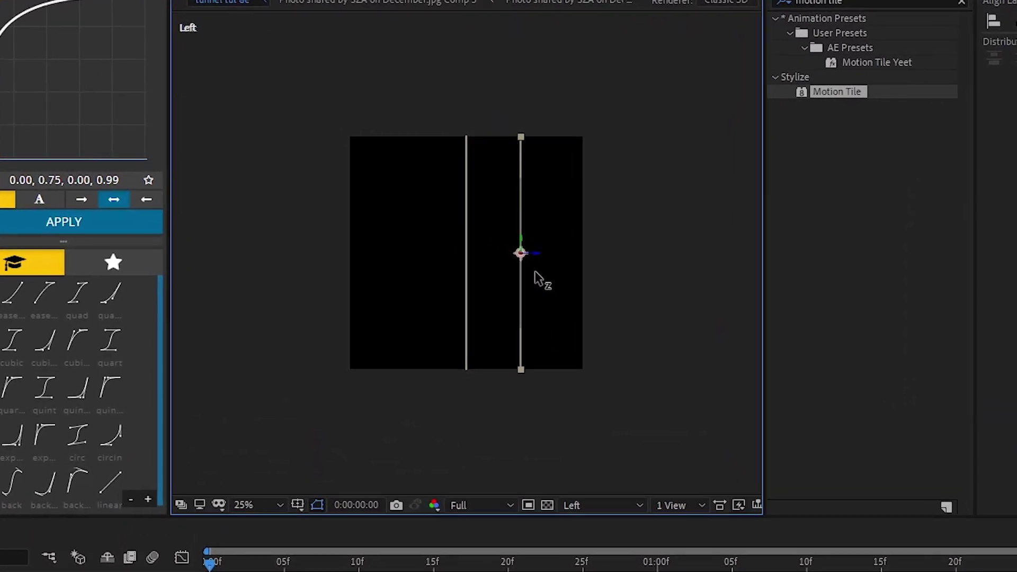
click(466, 571)
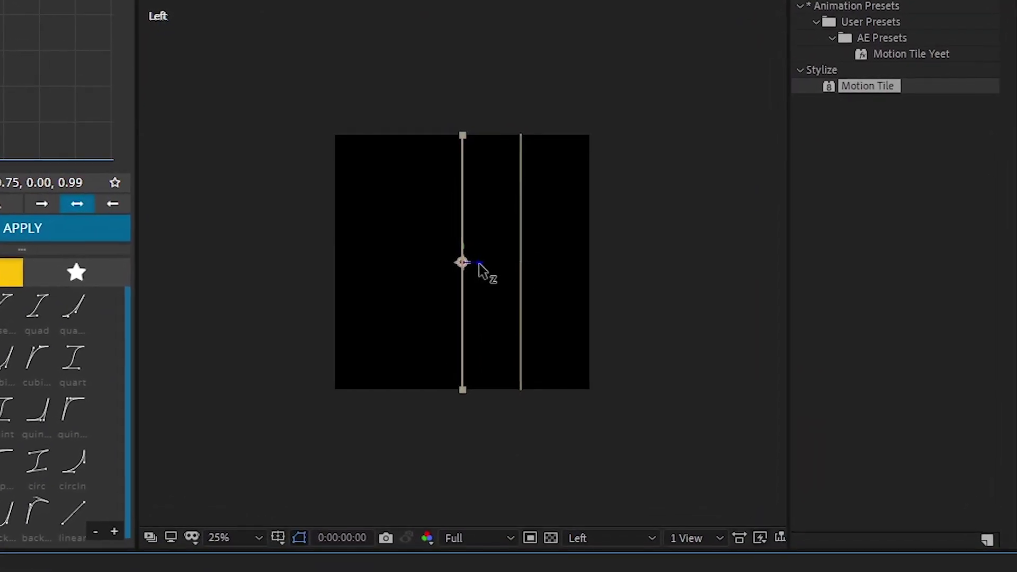
drag(479, 262, 591, 288)
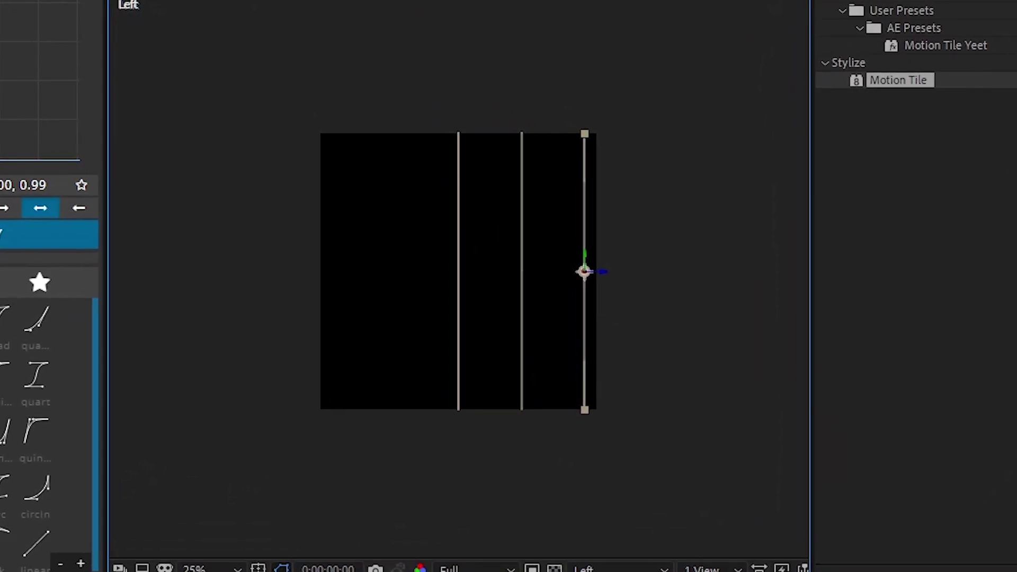
click(424, 571)
drag(480, 279, 694, 314)
click(466, 571)
drag(477, 301, 828, 357)
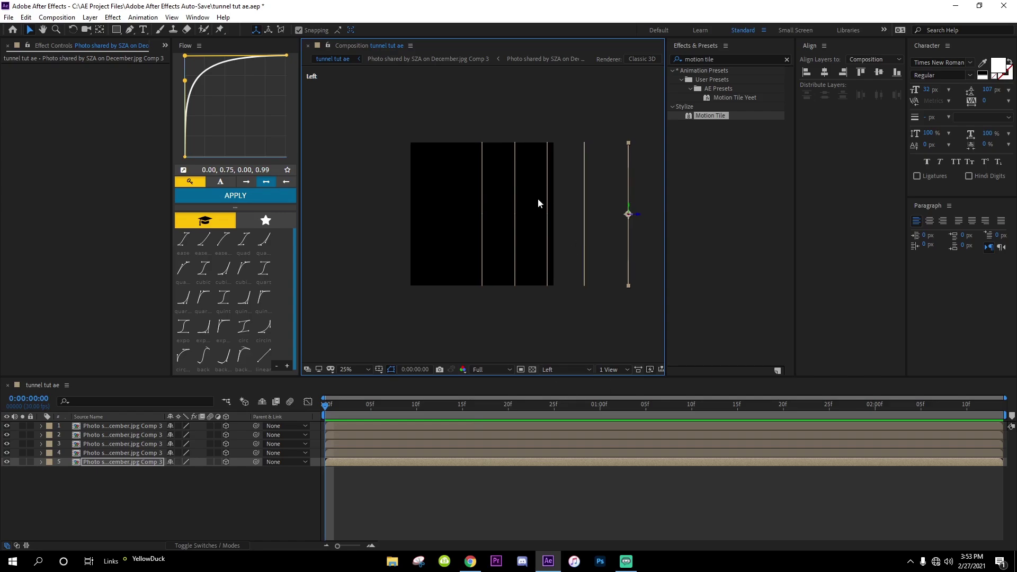
Widen and even out the Z spacing between the five layers, and return to the Active Camera view
click(380, 426)
drag(480, 216, 445, 221)
click(387, 436)
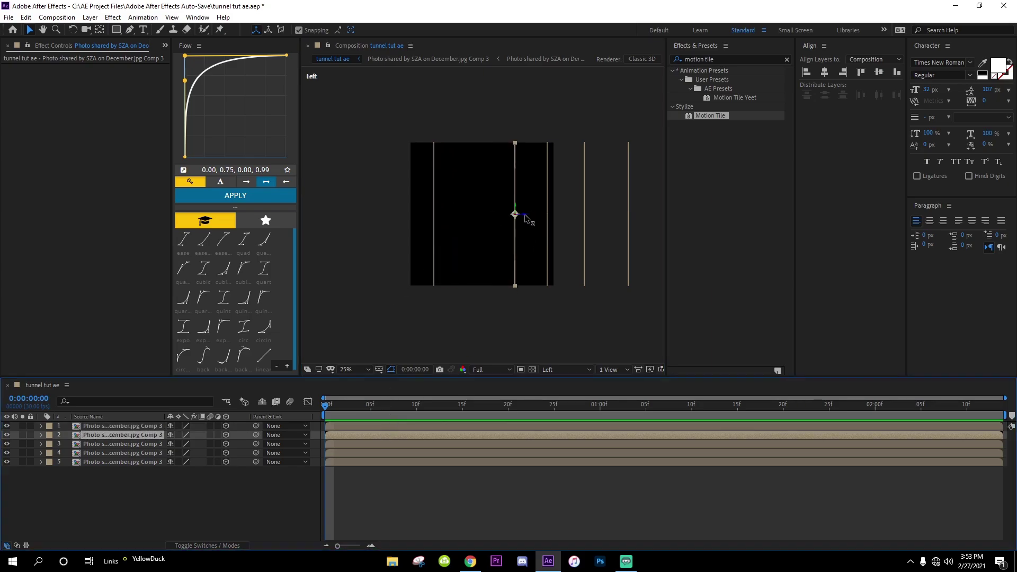
drag(525, 219, 502, 233)
click(433, 444)
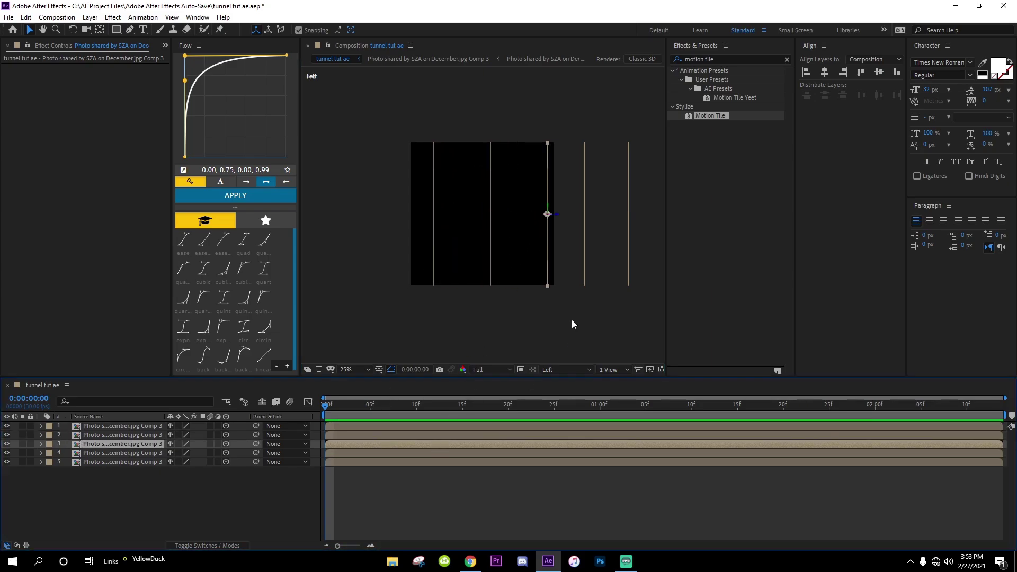
drag(560, 218, 565, 219)
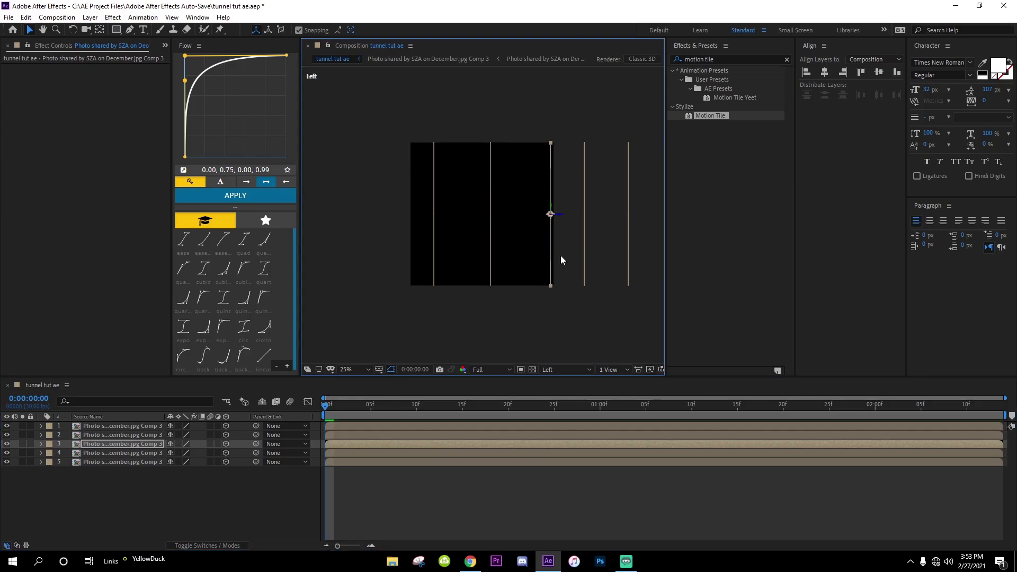
click(470, 453)
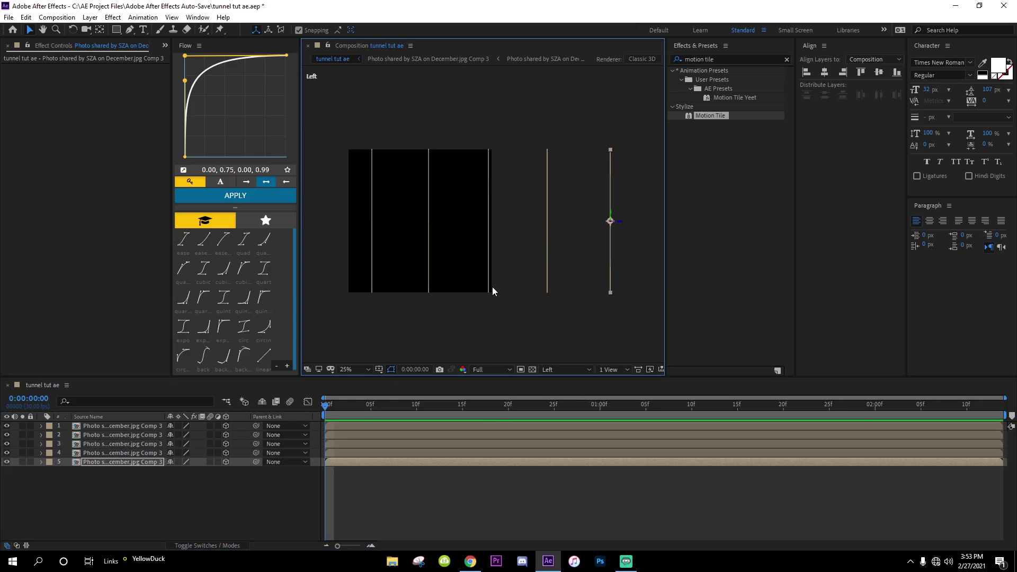
click(552, 373)
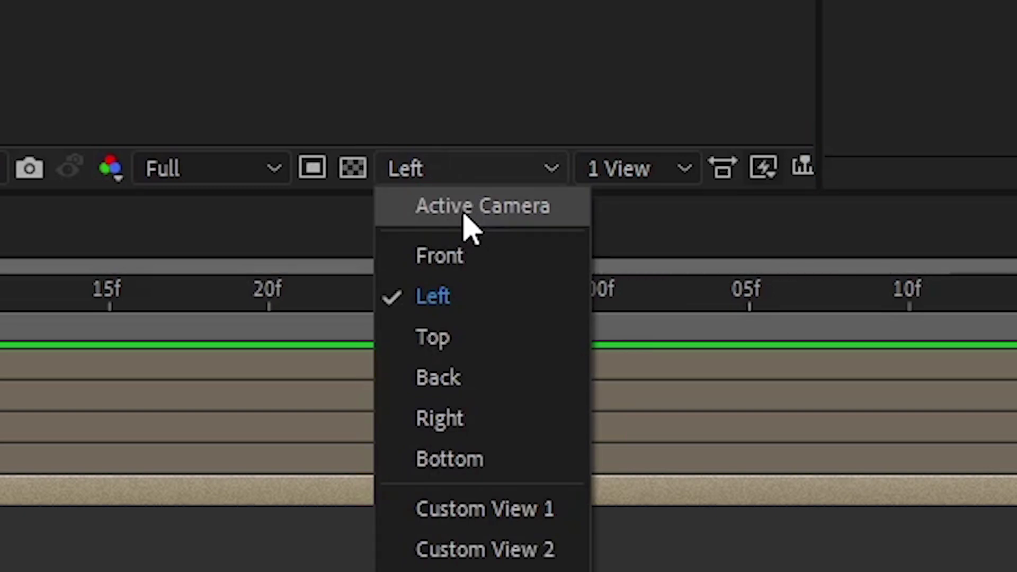
click(464, 214)
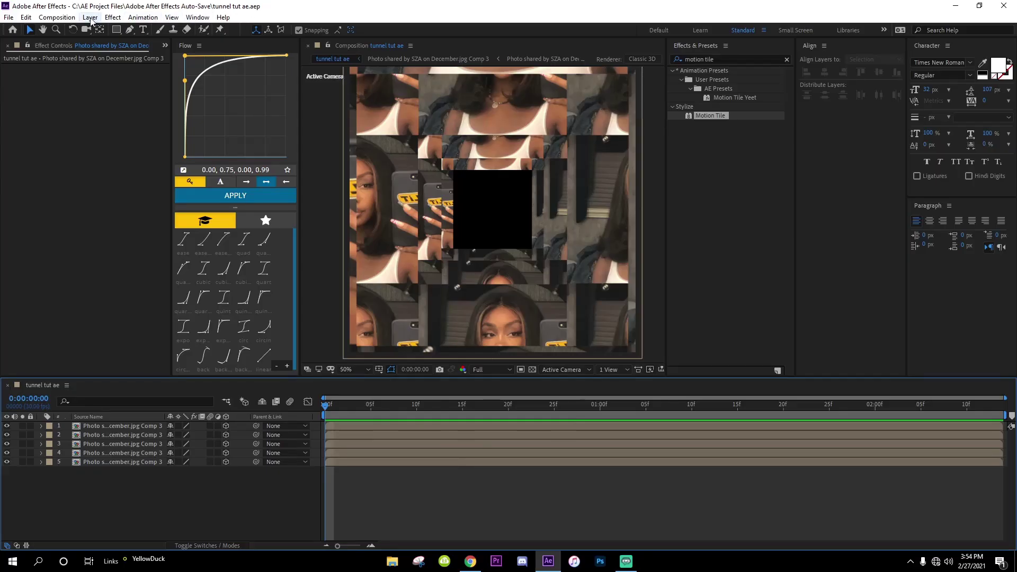
Add a null object above the five photo layers and make it a 3D layer
click(90, 19)
mouse_move(105, 29)
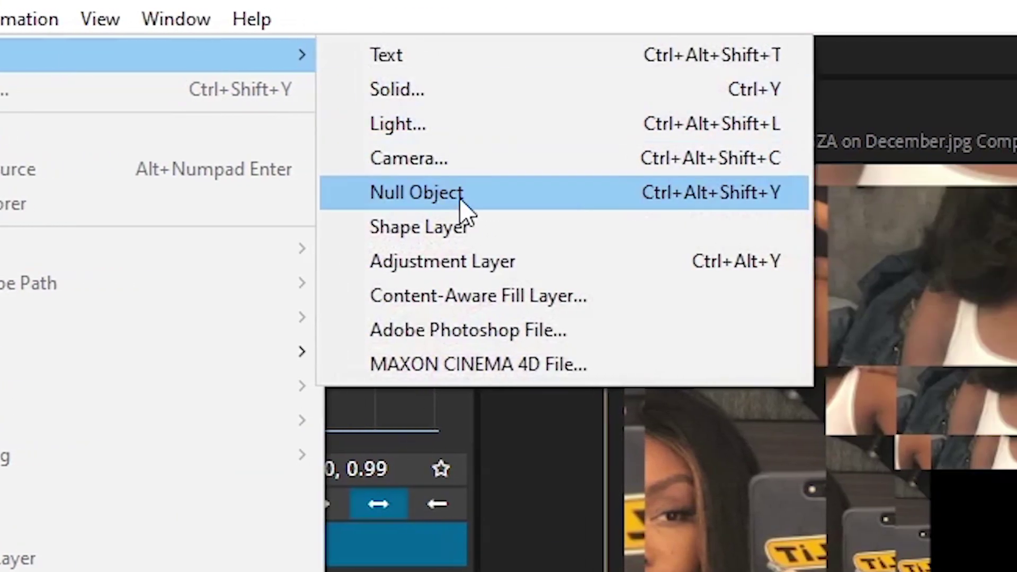
click(460, 201)
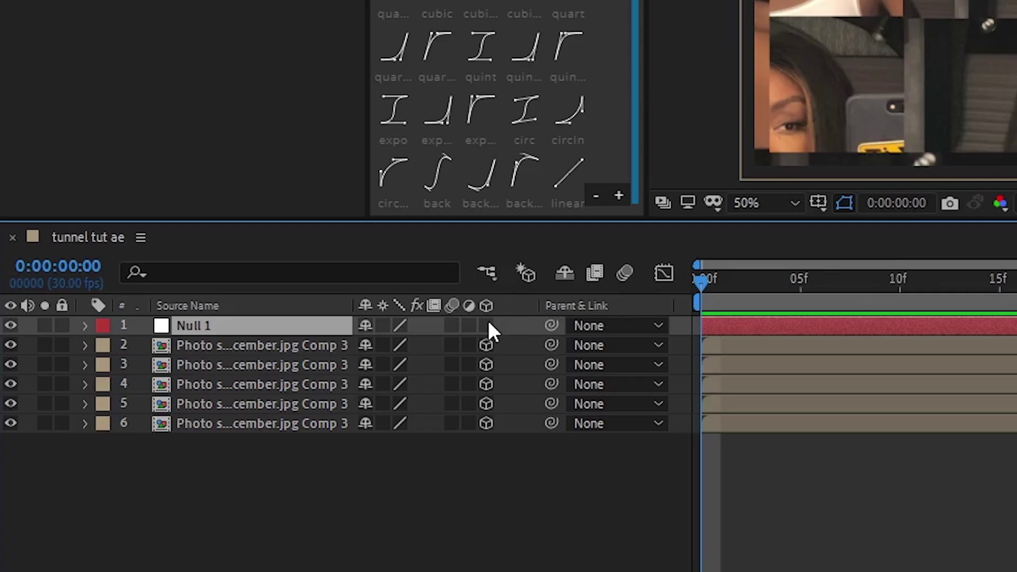
click(486, 326)
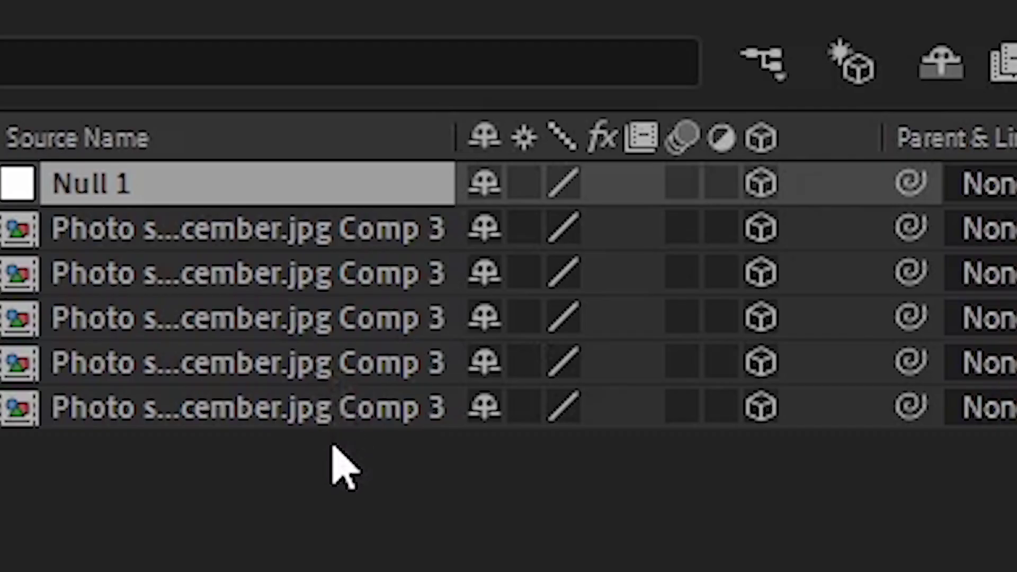
Parent all five photo layers to Null 1 and shift the null along its Z position to move the tunnel
drag(299, 445, 265, 348)
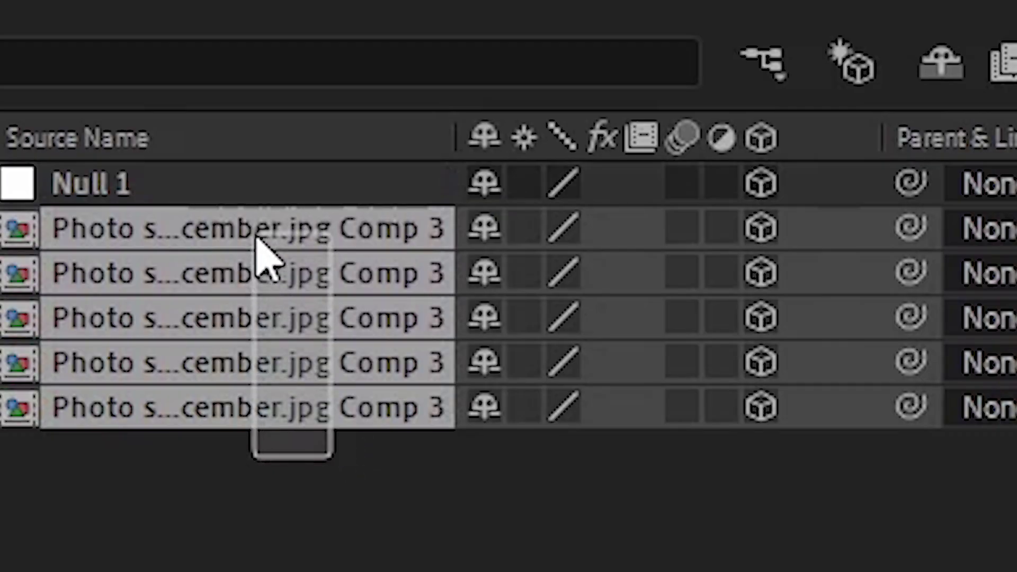
drag(256, 238, 255, 236)
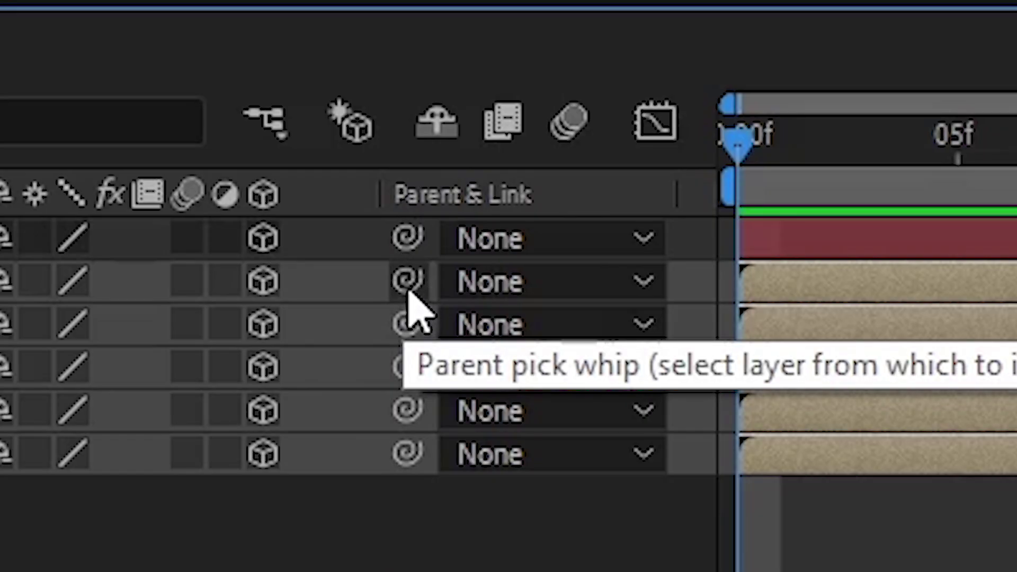
drag(408, 285, 302, 249)
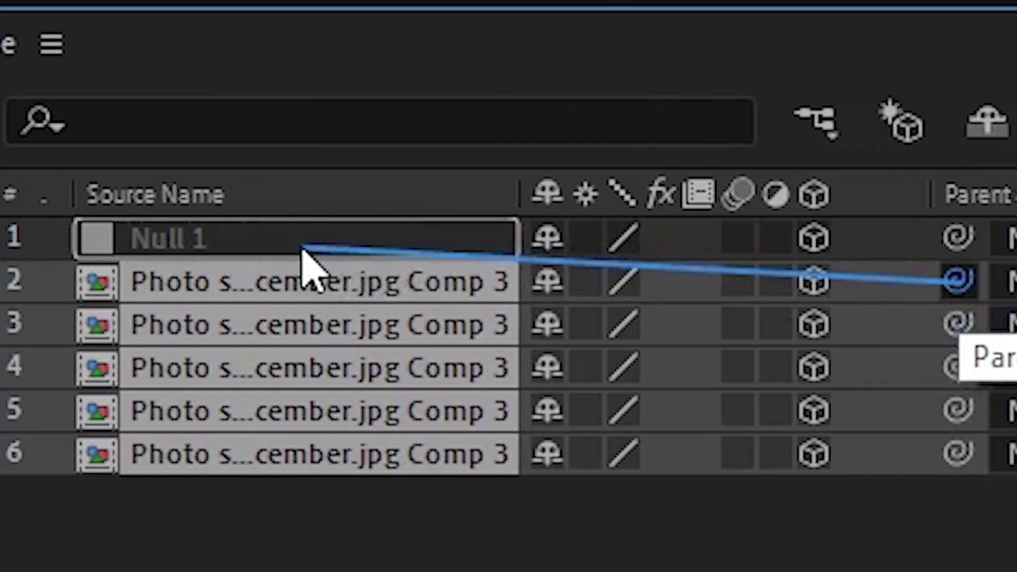
click(351, 425)
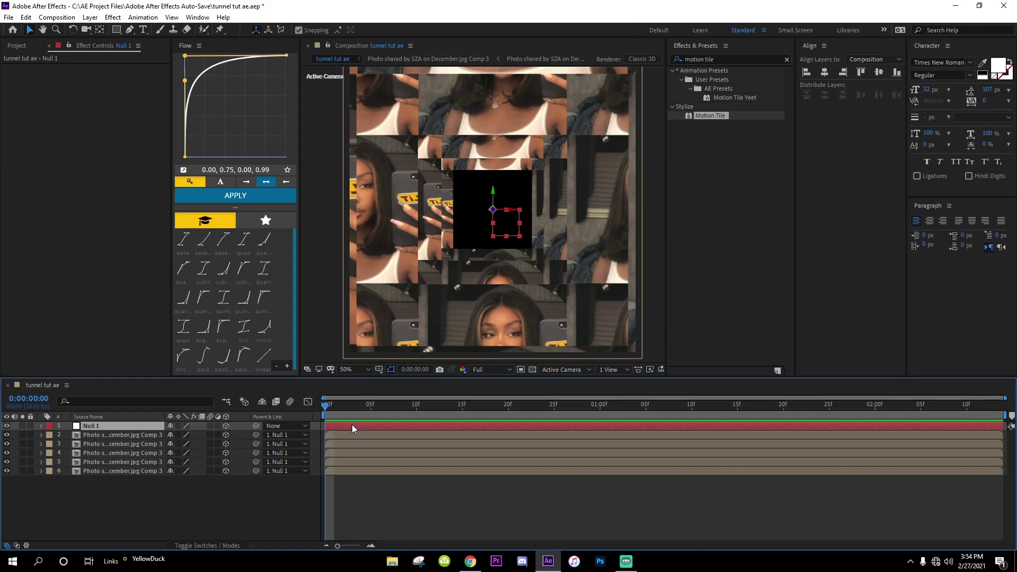
key(p)
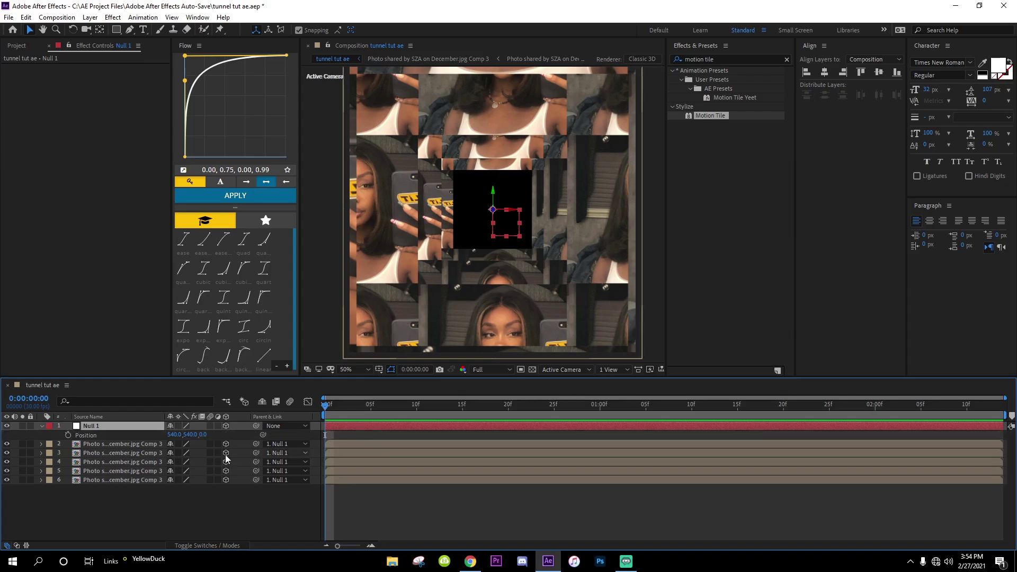
drag(203, 436, 646, 406)
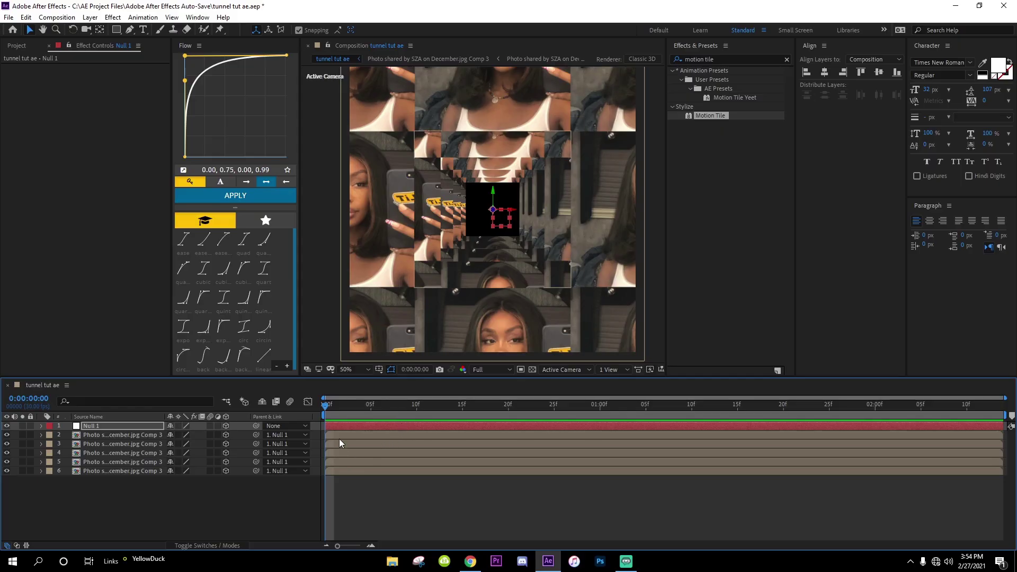
Tilt the photo layers in alternating directions with Z Rotation, beginning with layer 6 clockwise and layer 5 counterclockwise
click(354, 471)
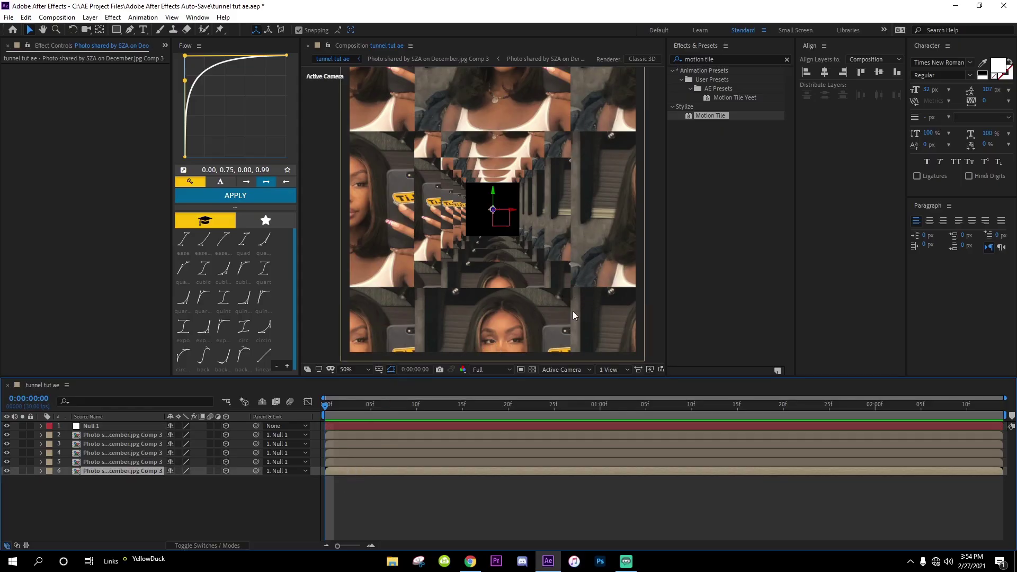
key(r)
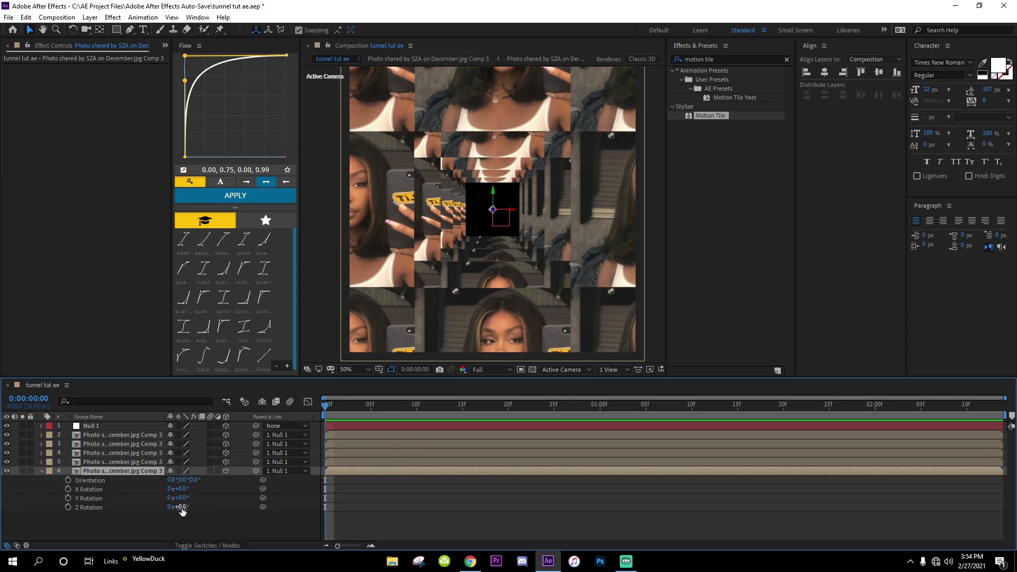
drag(181, 507, 186, 504)
key(r)
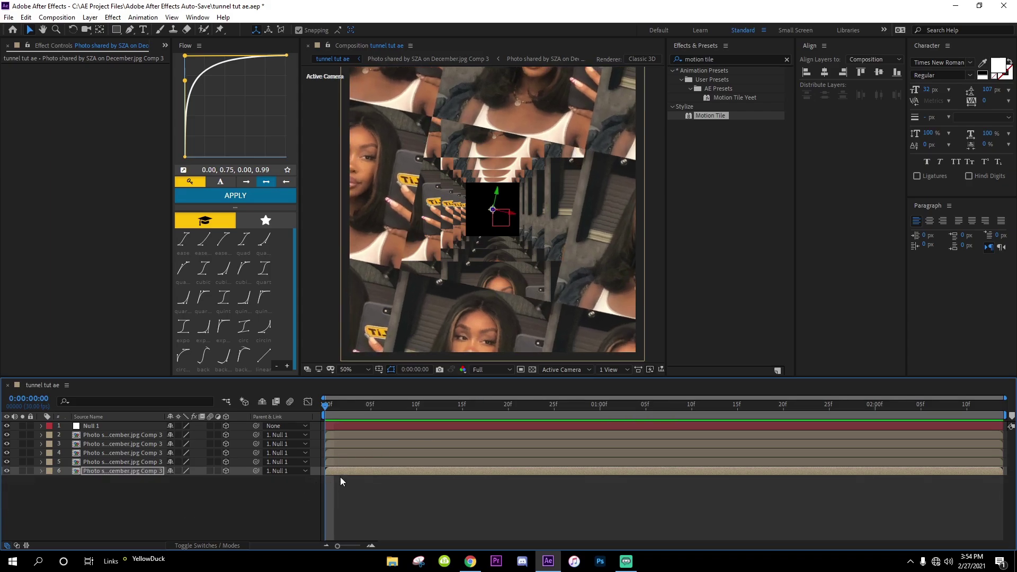
click(342, 463)
key(r)
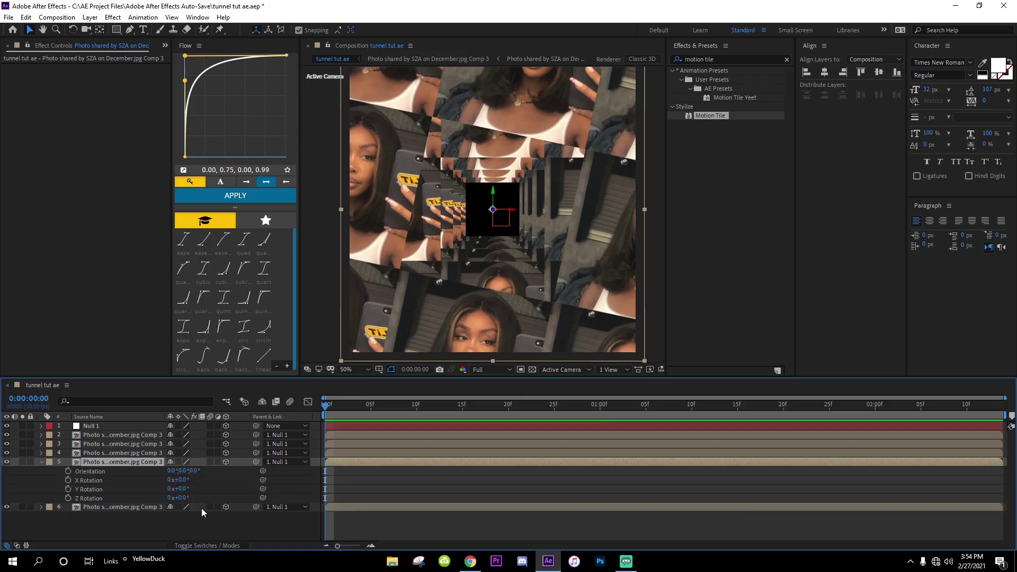
drag(182, 498, 180, 500)
key(r)
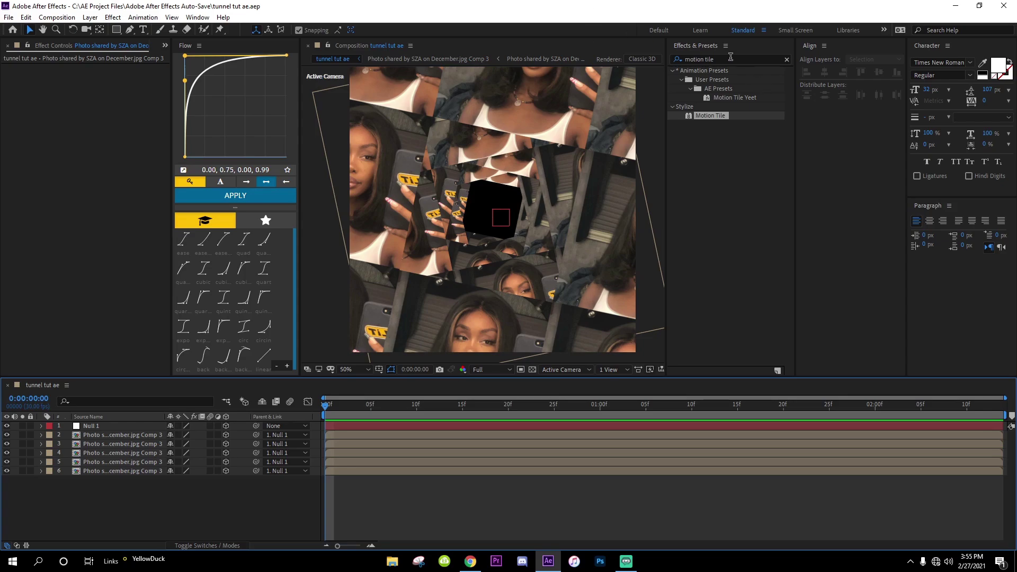
Find the Drop Shadow effect and apply it to the bottom photo layer, layer 6
click(730, 59)
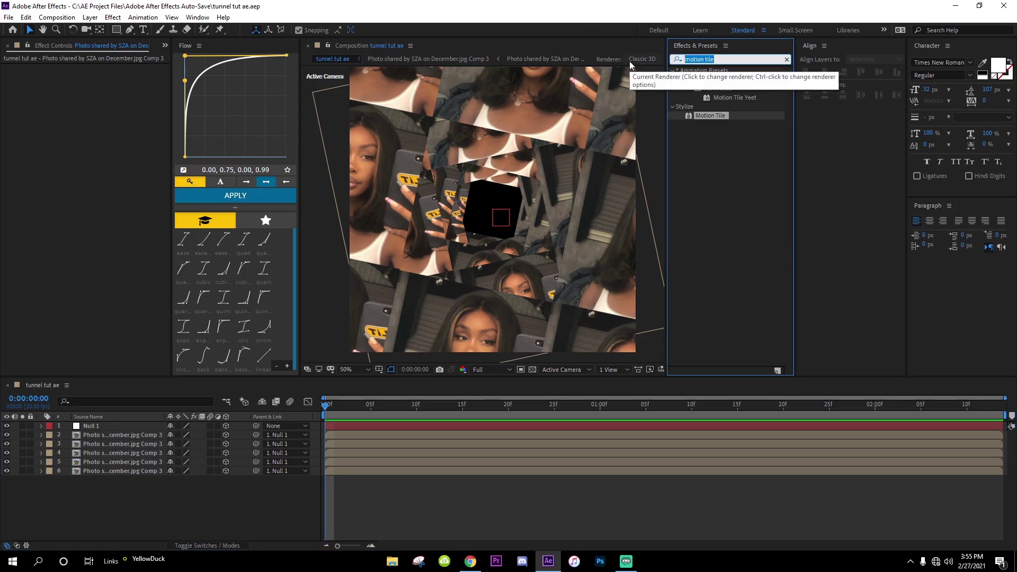
text(drop shadow)
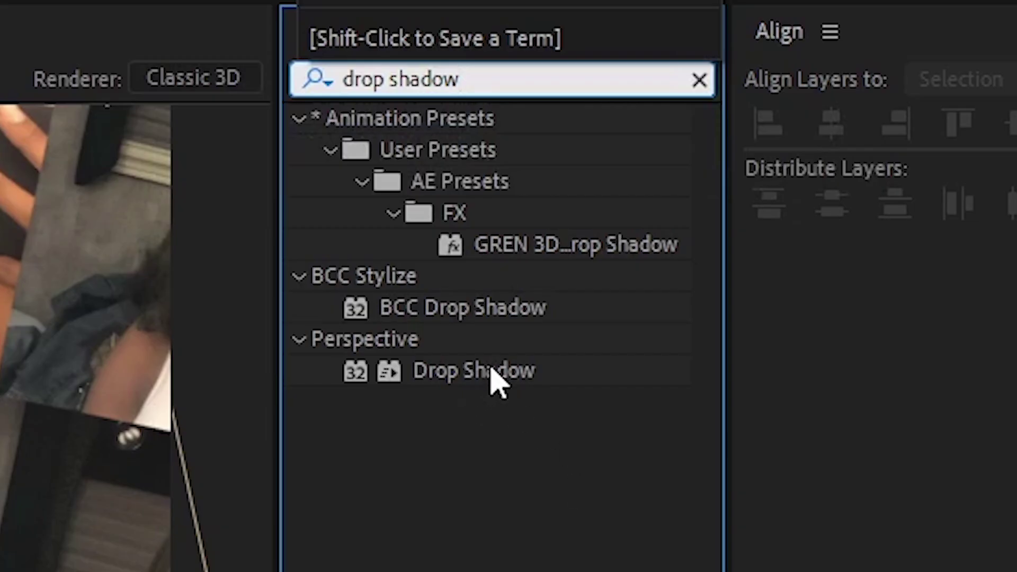
drag(492, 372, 360, 466)
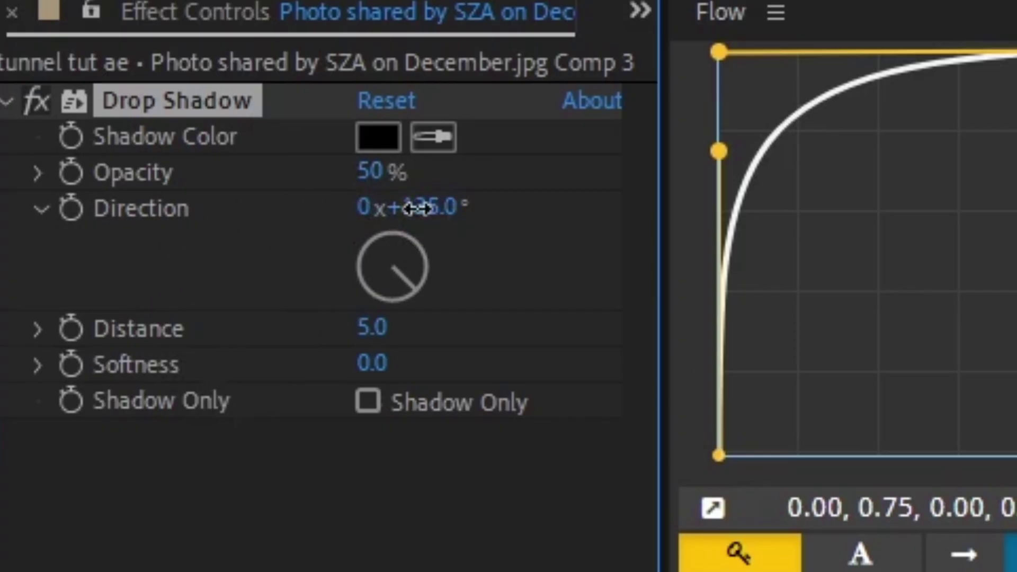
Set layer 6's Drop Shadow to direction 0°, opacity 100% and softness 202
click(424, 207)
text(0)
key(Return)
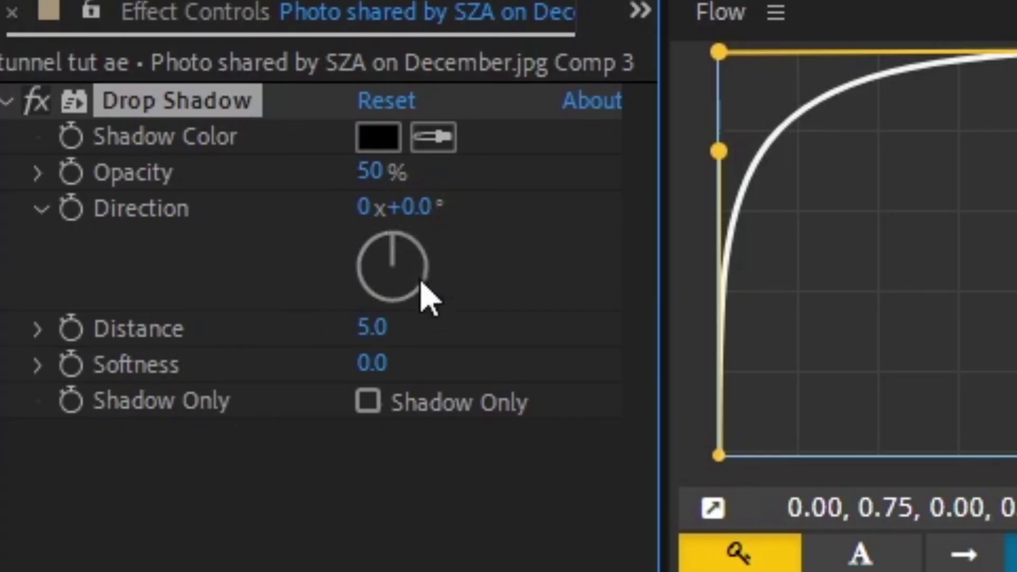
click(369, 171)
text(100)
key(Return)
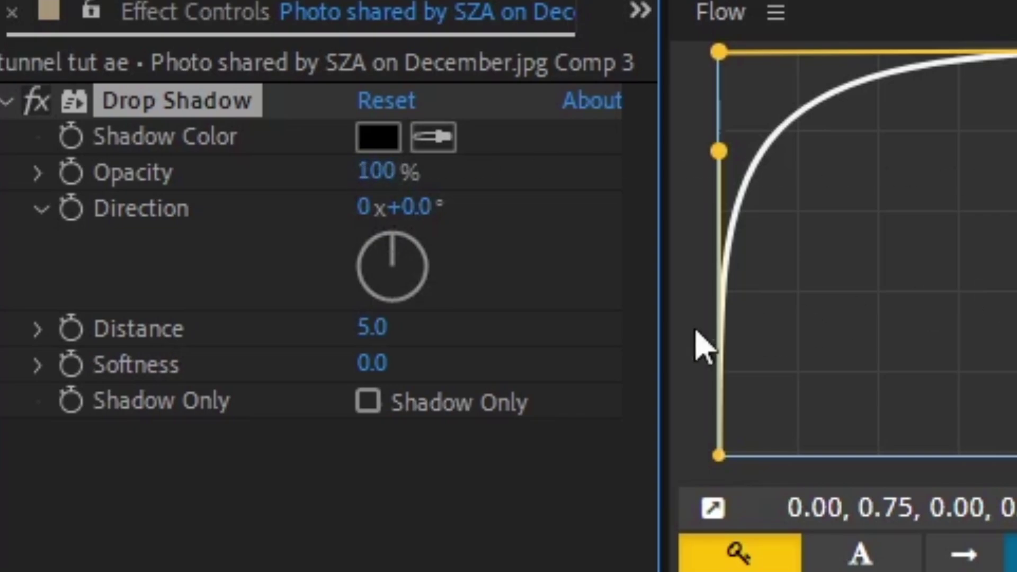
drag(366, 365, 821, 401)
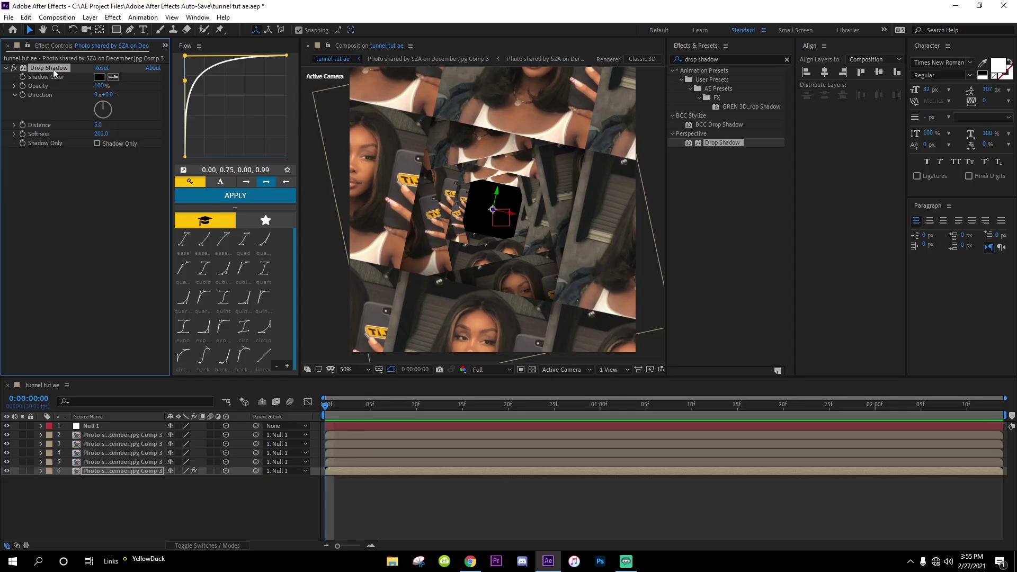
Copy the configured Drop Shadow onto photo layers 2 to 5
drag(405, 486, 356, 435)
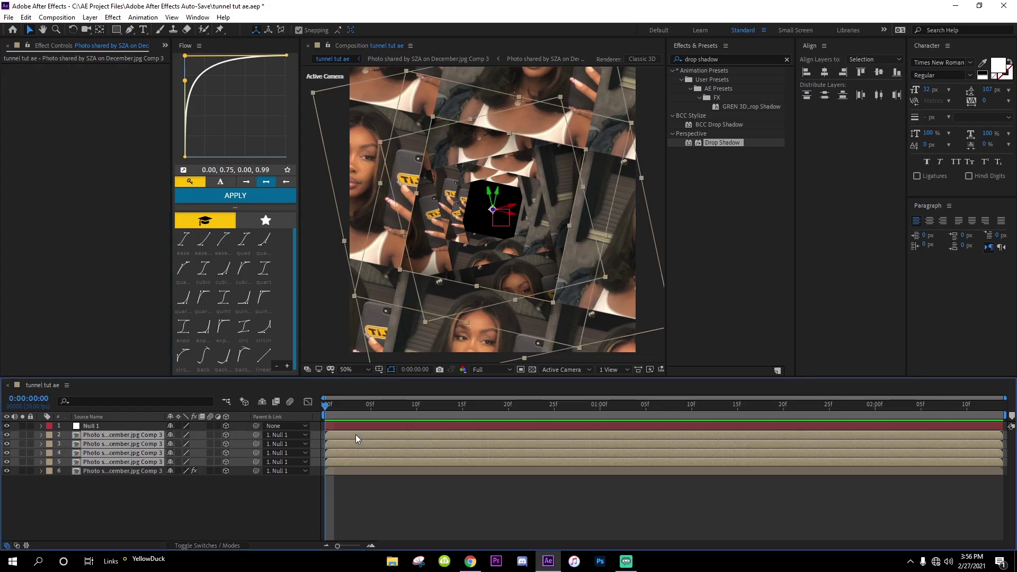
key(ctrl+v)
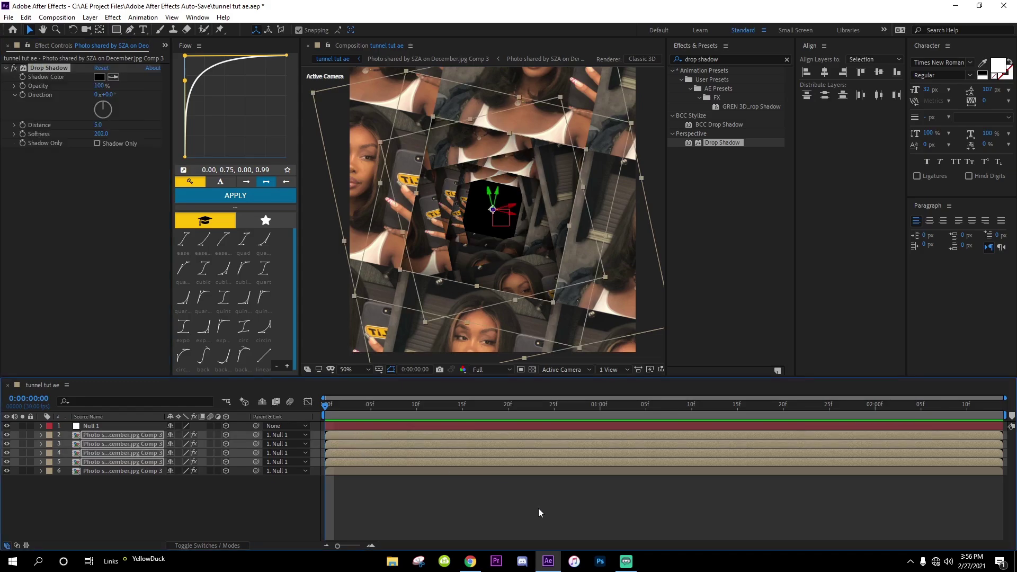
click(462, 502)
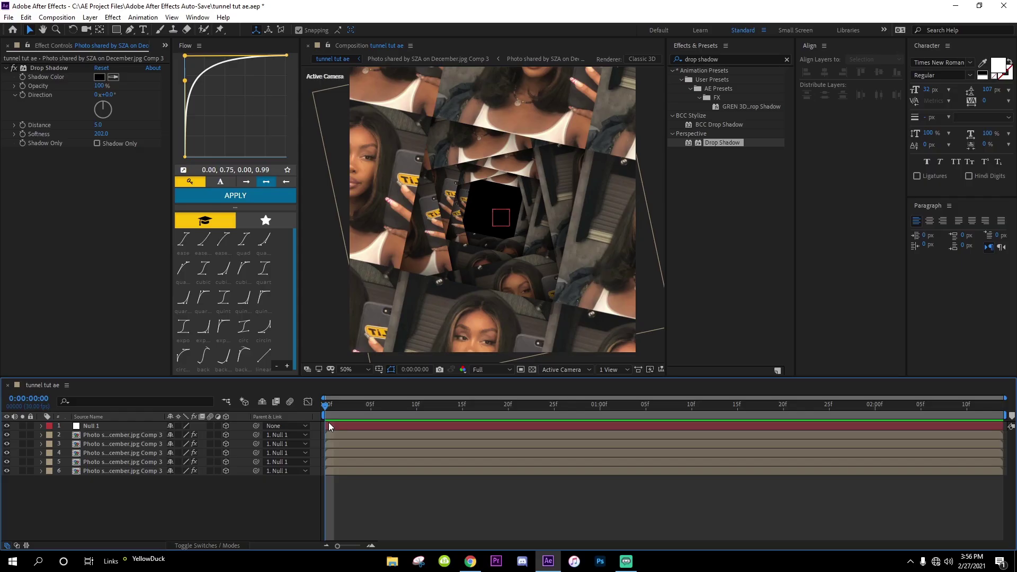
Open the nested Comp 1 and pre-compose its photo layer, moving all attributes into the new composition
double_click(328, 432)
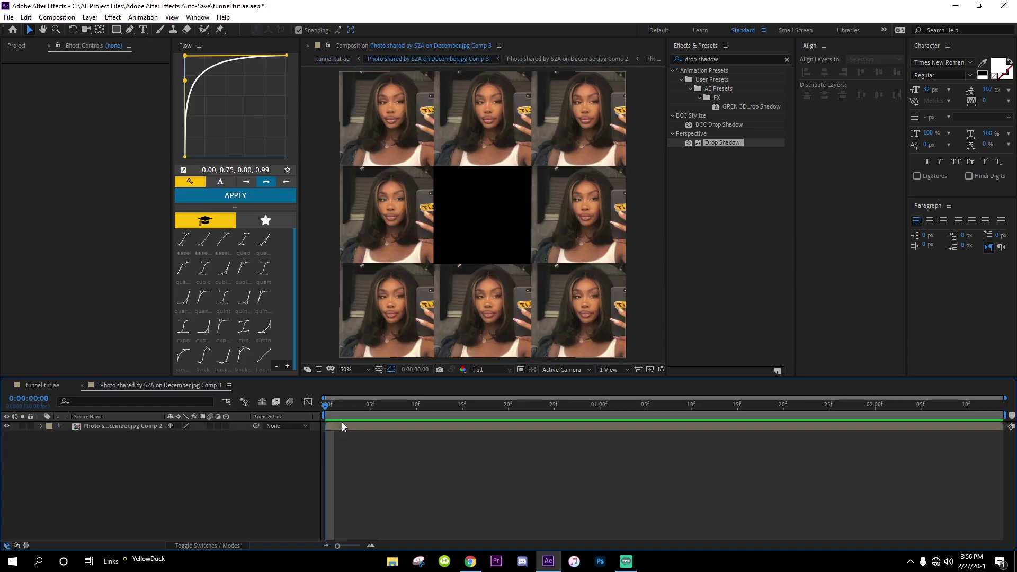
double_click(342, 427)
double_click(348, 427)
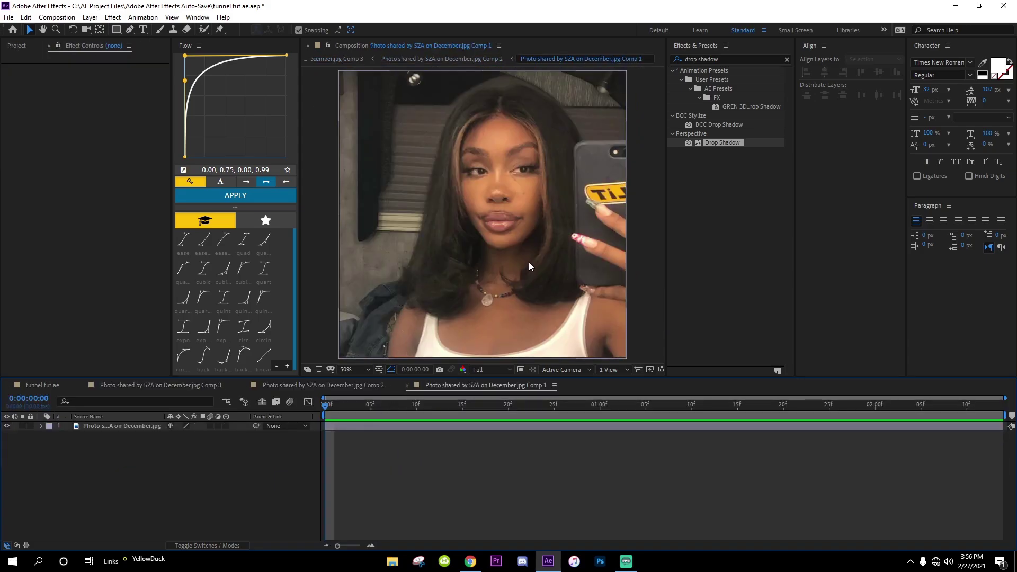
click(371, 425)
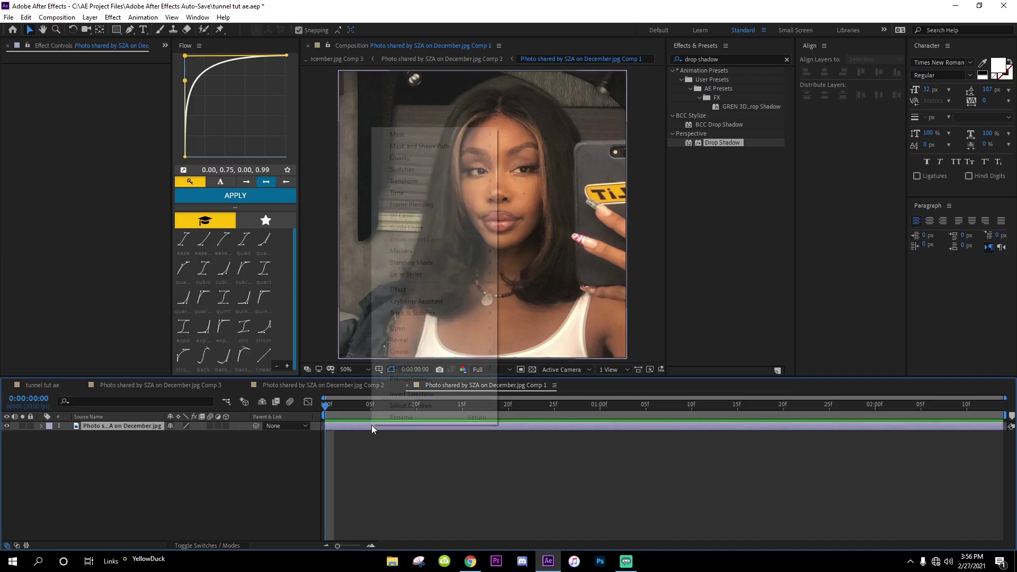
right_click(371, 425)
click(408, 375)
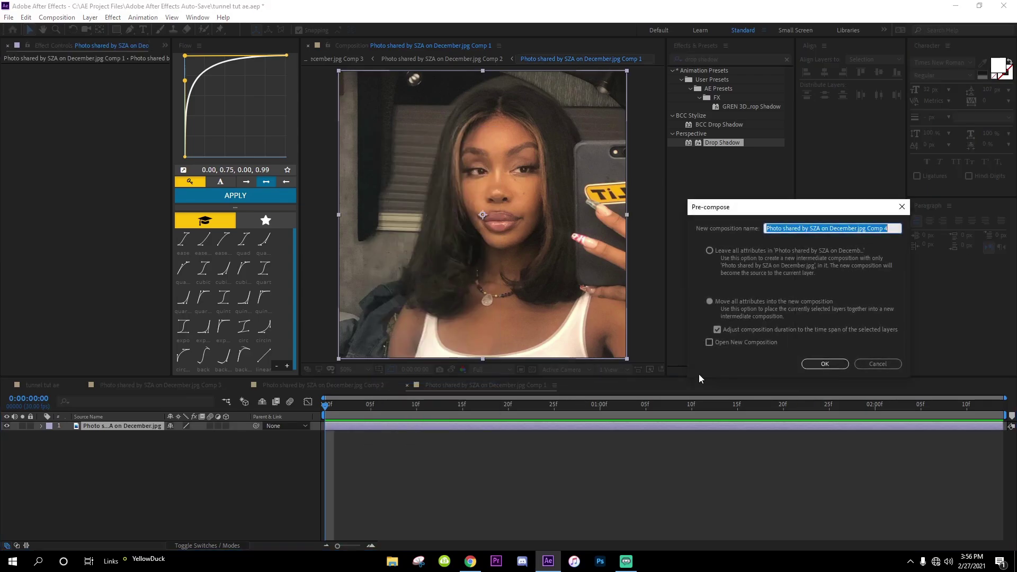
click(825, 364)
Create a white 1080 x 1080 px solid in Comp 1 and place it beneath the photo layer
click(90, 17)
mouse_move(106, 27)
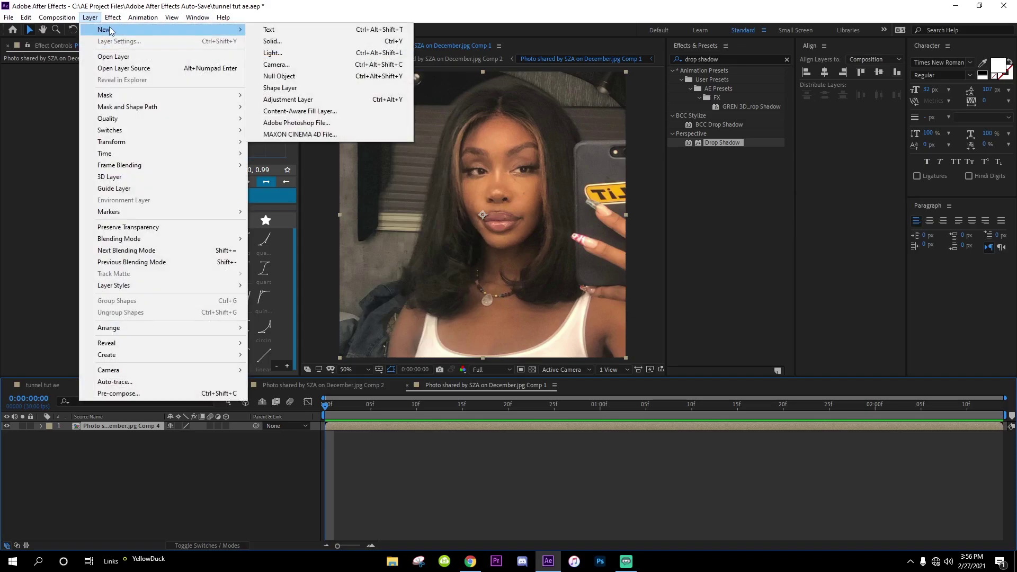
click(272, 41)
click(673, 345)
click(656, 244)
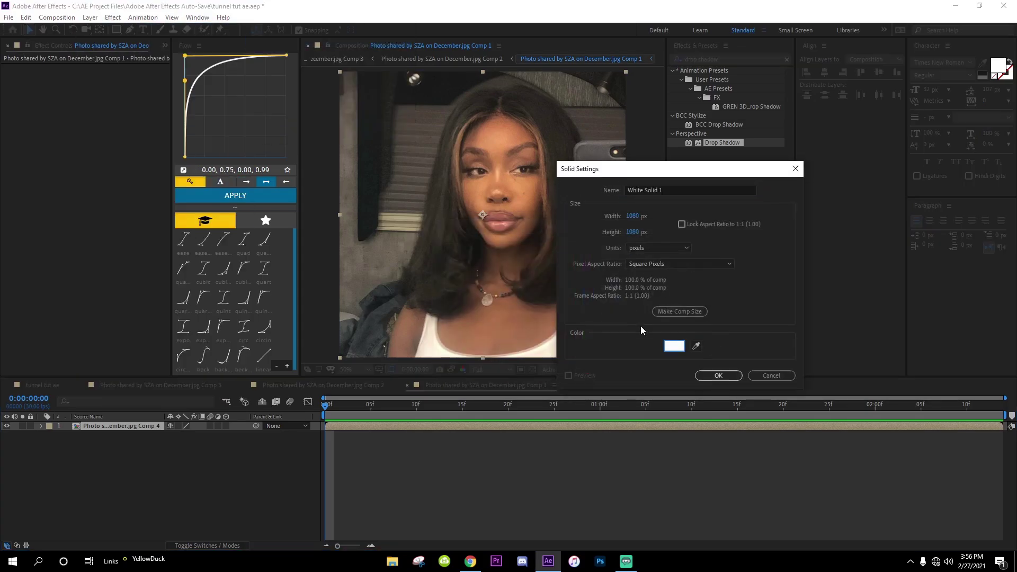
click(718, 376)
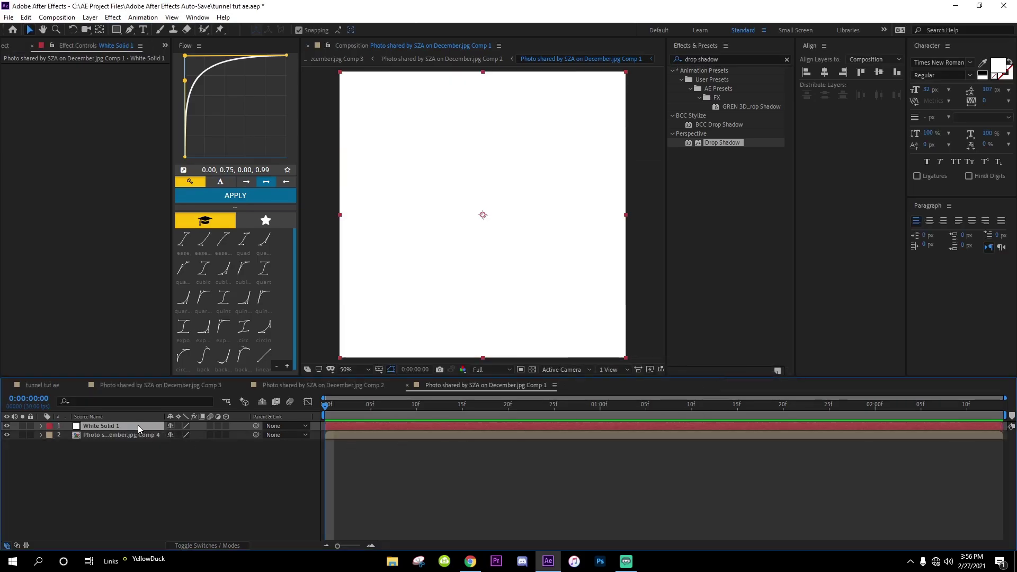
drag(138, 427, 170, 450)
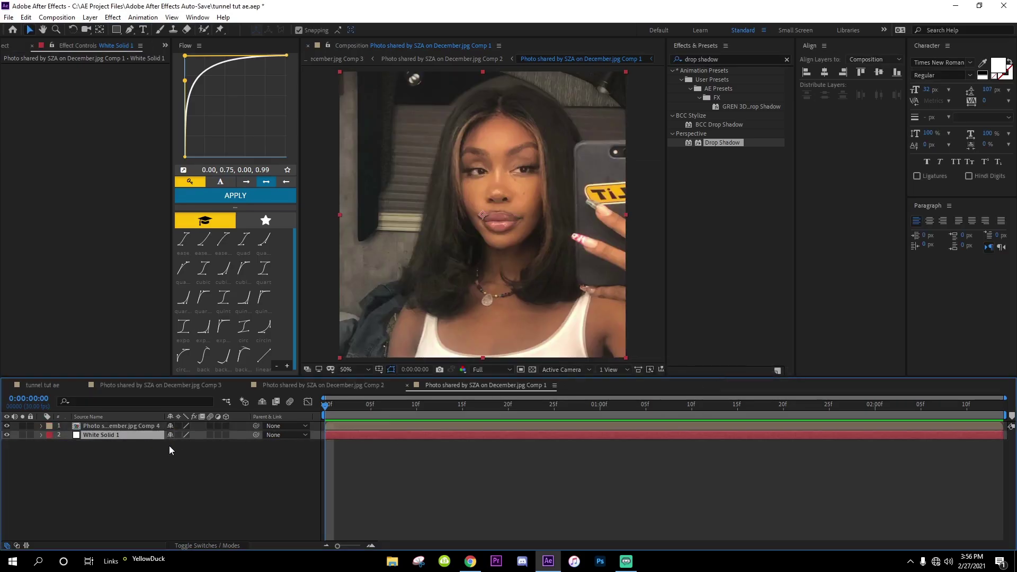
Scale the pre-composed photo in Comp 1 to 97% so the white solid forms a border around it
click(346, 427)
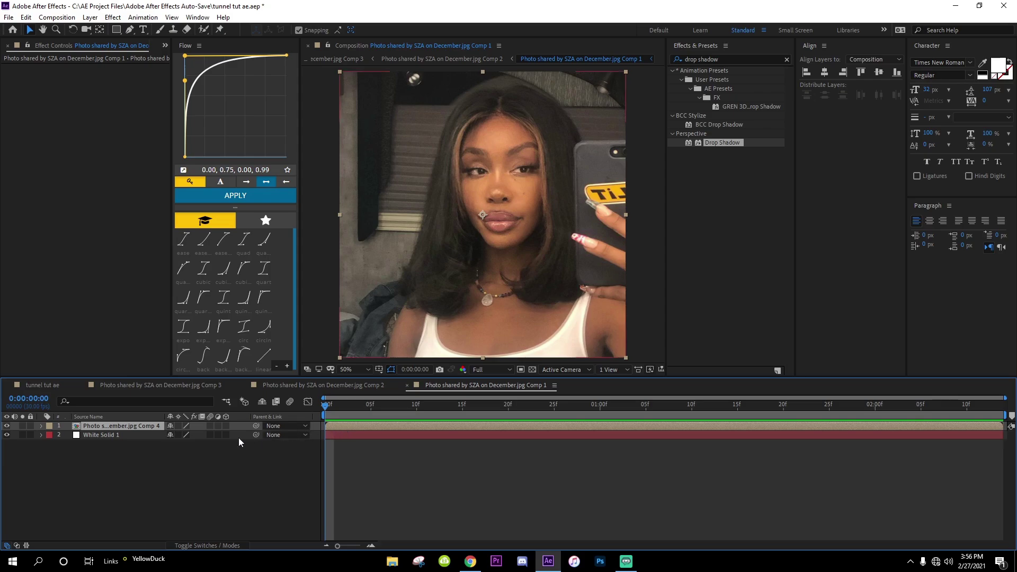
key(s)
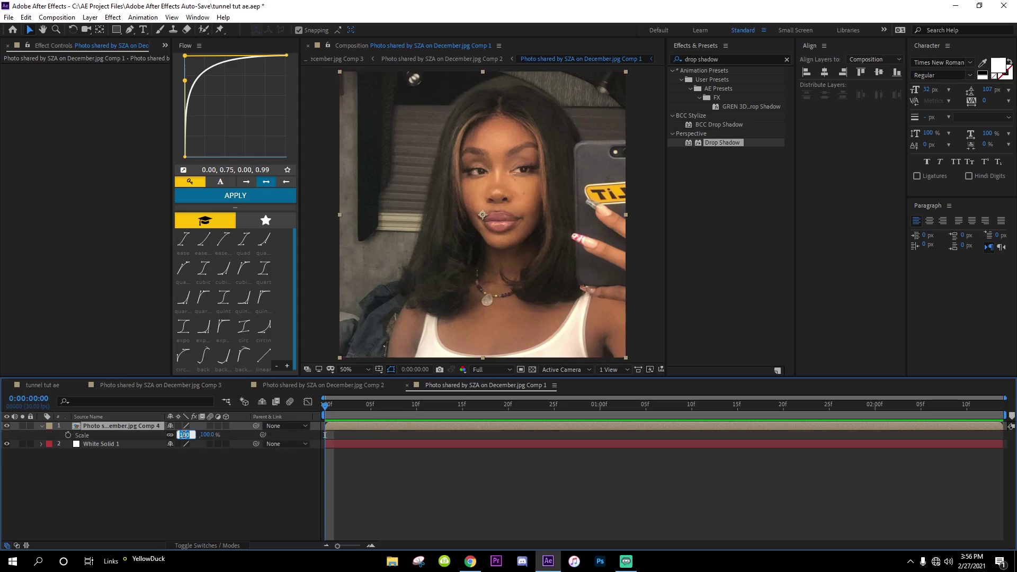
text(97)
key(Return)
click(438, 511)
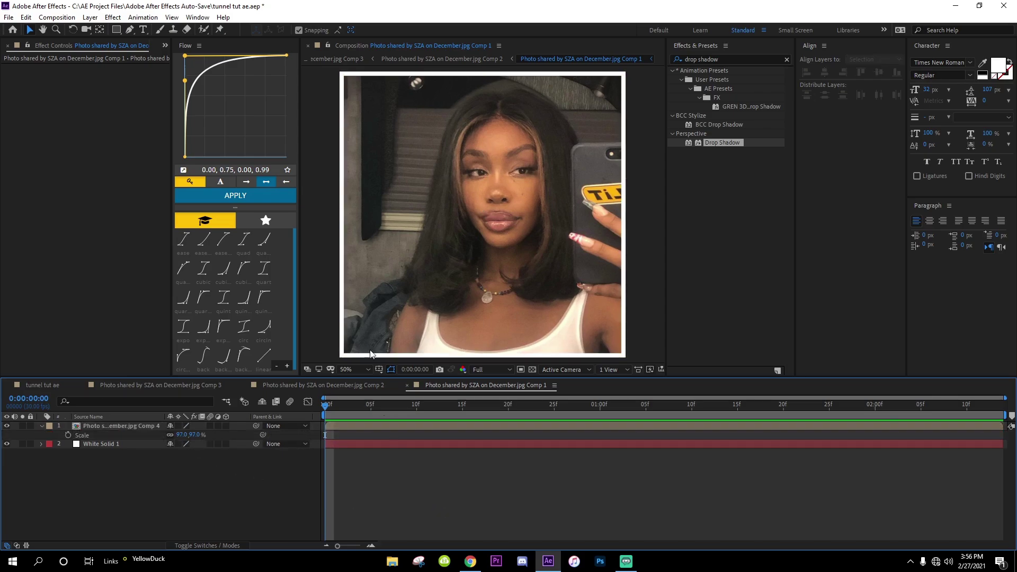
Return to the tunnel tut ae composition and add the original photo, scaled to fill the frame
click(42, 384)
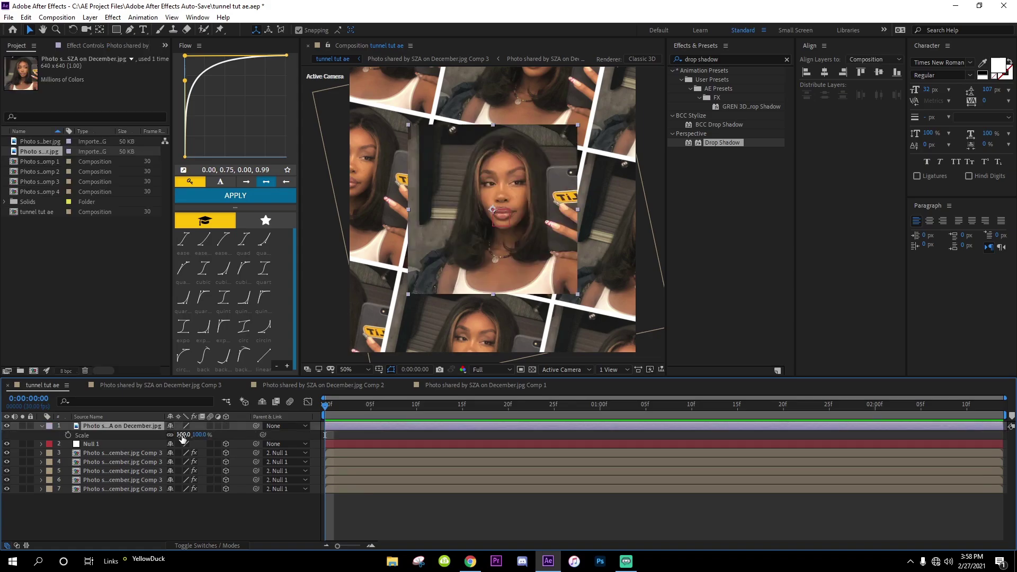
drag(184, 436, 221, 437)
key(s)
Pre-compose the added photo and make it a 3D layer at the bottom of the layer stack
right_click(384, 428)
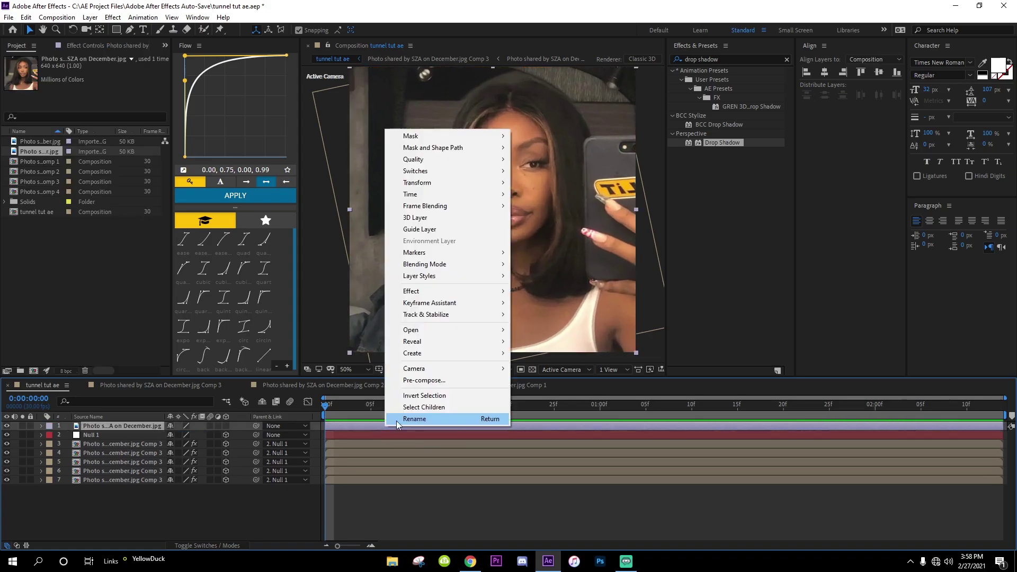
click(442, 382)
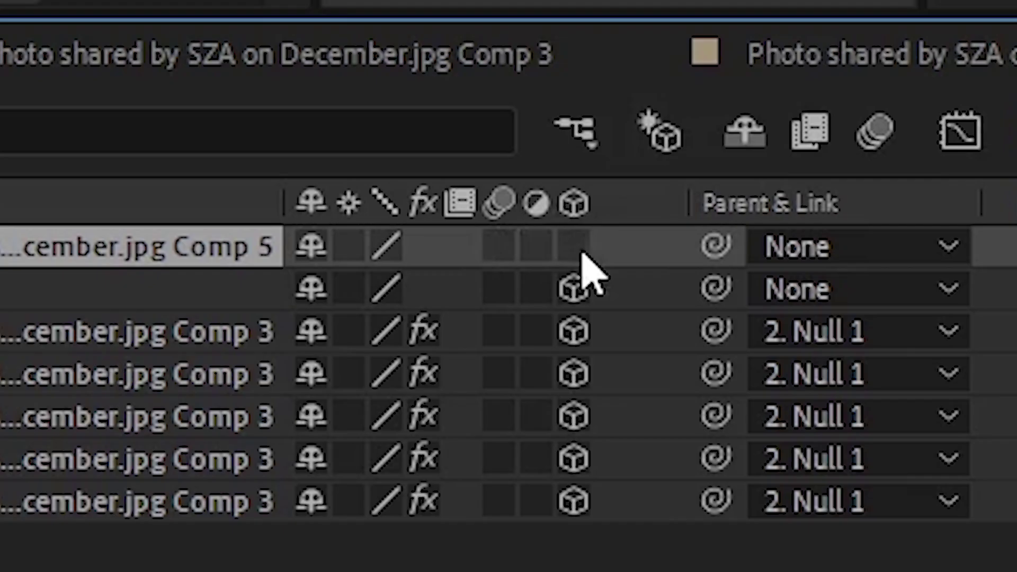
click(227, 426)
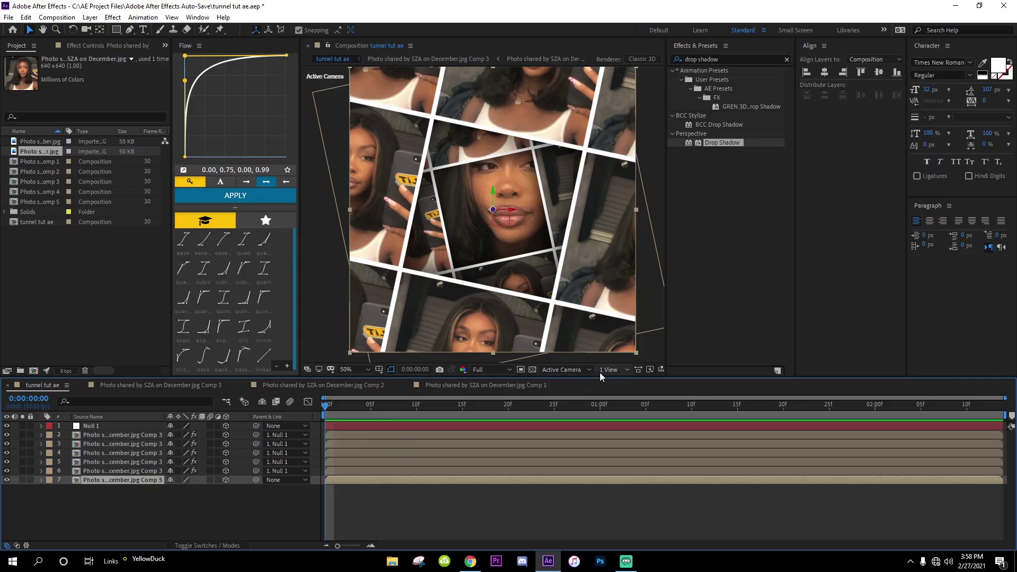
In the Left view, move layer 7 along Z to just behind the farthest tiled layer, and return to Active Camera
click(605, 370)
click(564, 370)
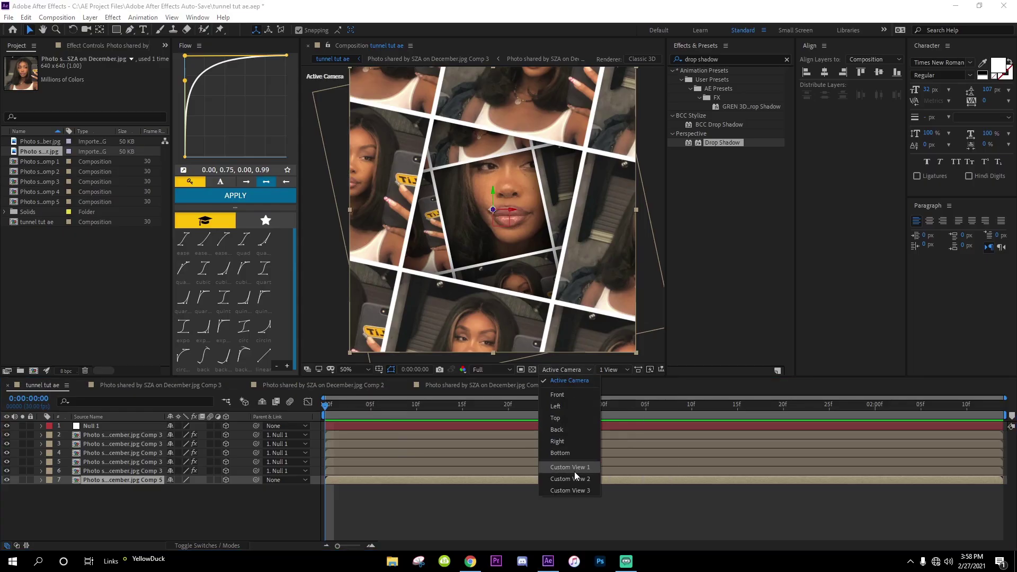
click(570, 406)
scroll(326, 246, down, 2)
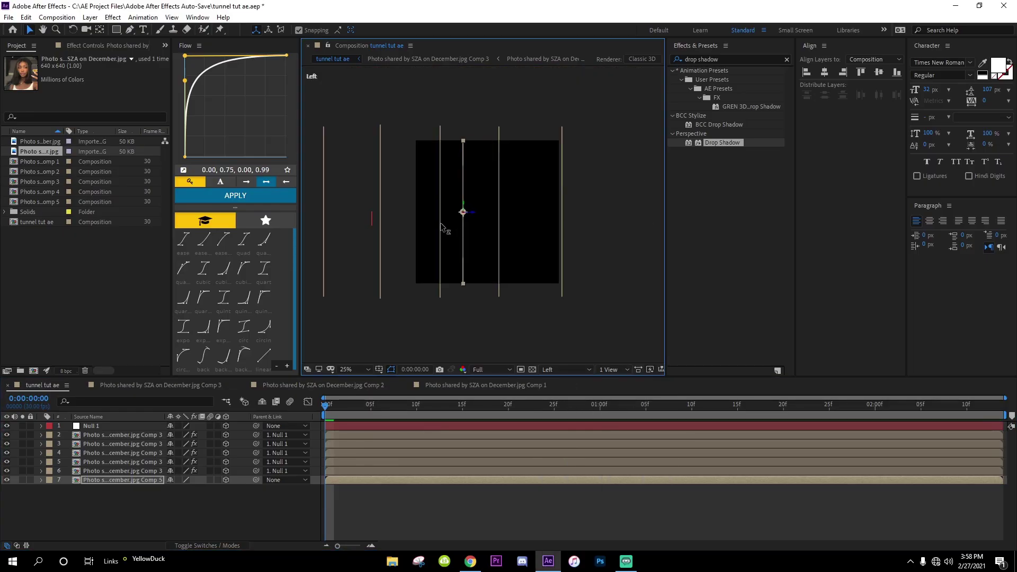
drag(325, 245, 312, 251)
drag(369, 332, 400, 334)
click(333, 218)
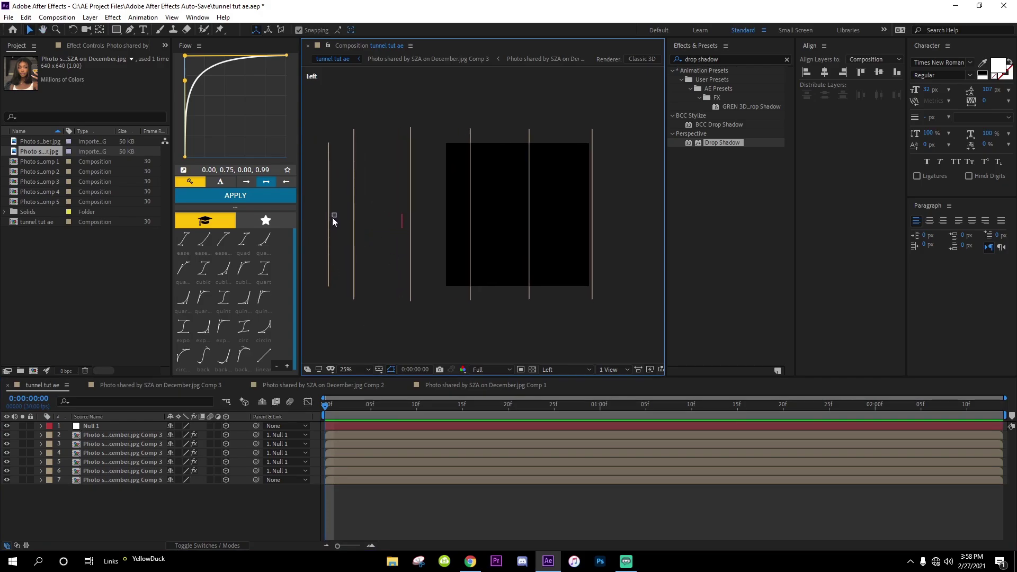
click(565, 370)
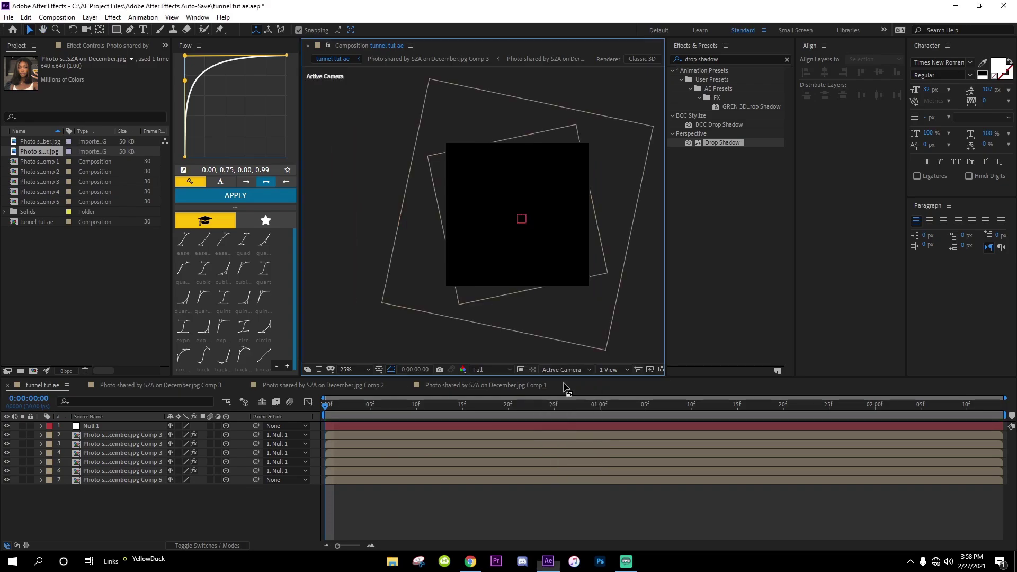
Parent layer 7, the far-end photo comp, to Null 1
click(564, 383)
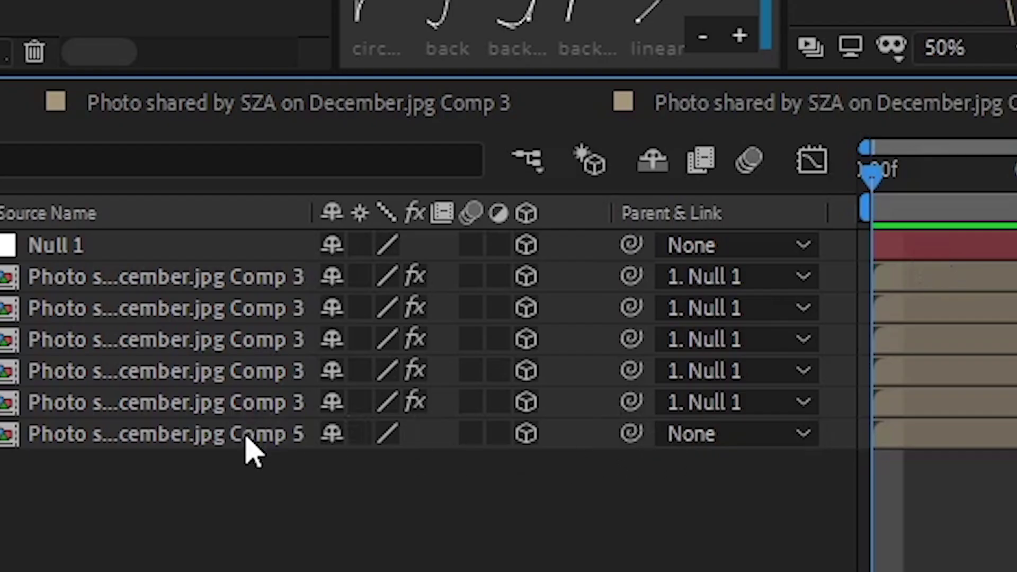
click(246, 437)
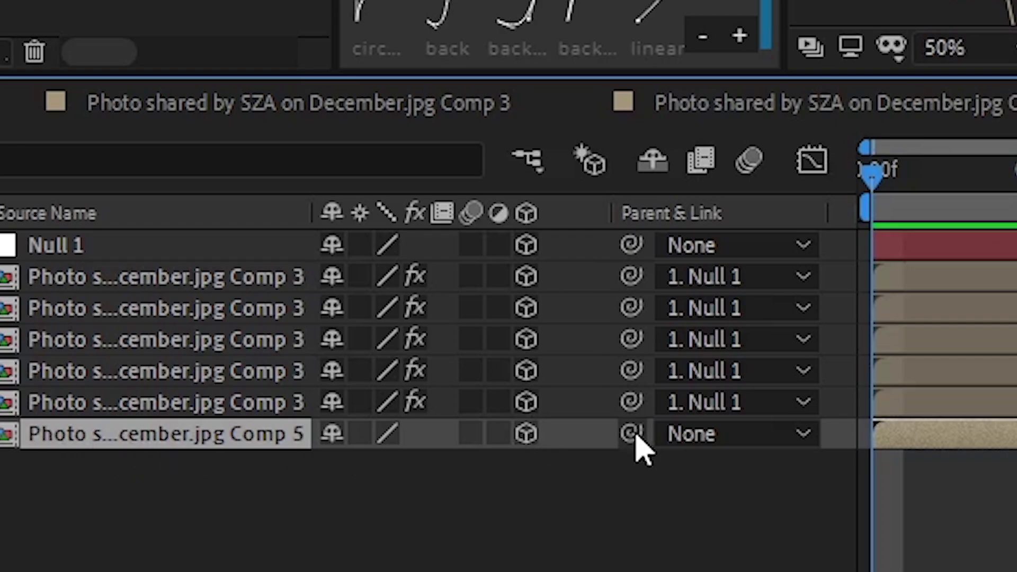
drag(630, 434, 151, 249)
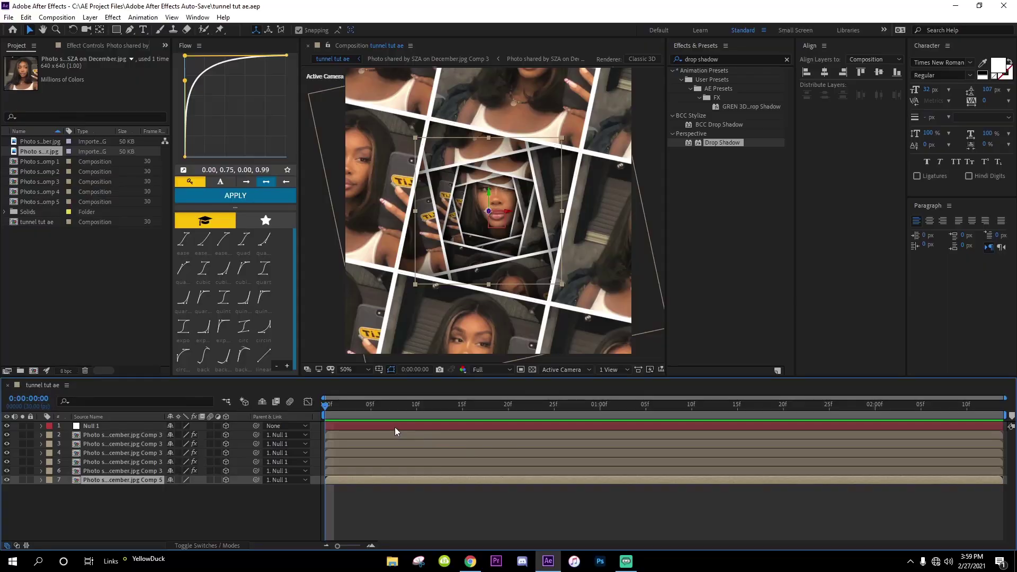
Move Null 1 along Z to -1461 so the view travels through the tunnel to the far-end photo
click(395, 427)
key(p)
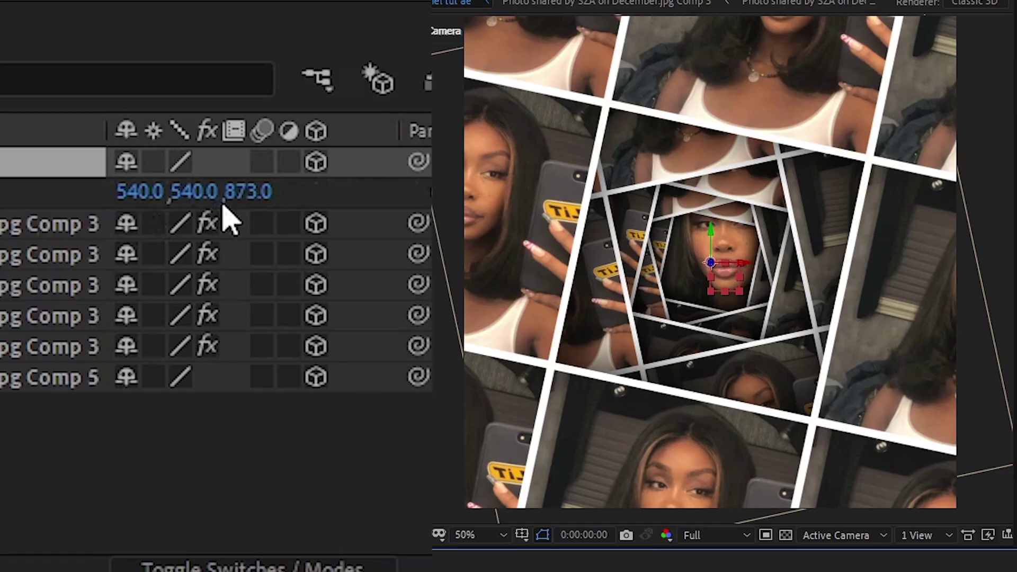
drag(198, 437, 141, 451)
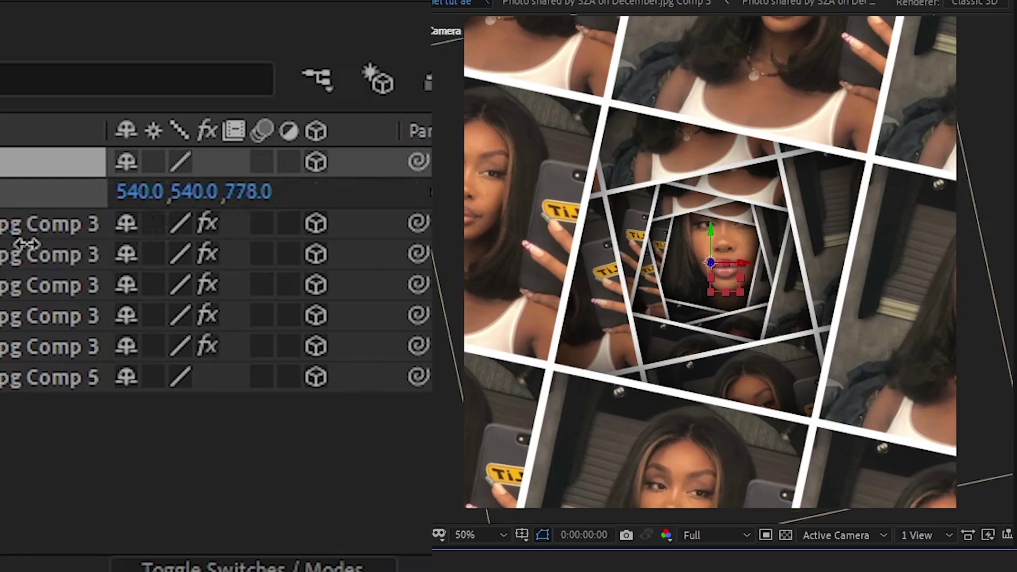
drag(27, 244, 0, 245)
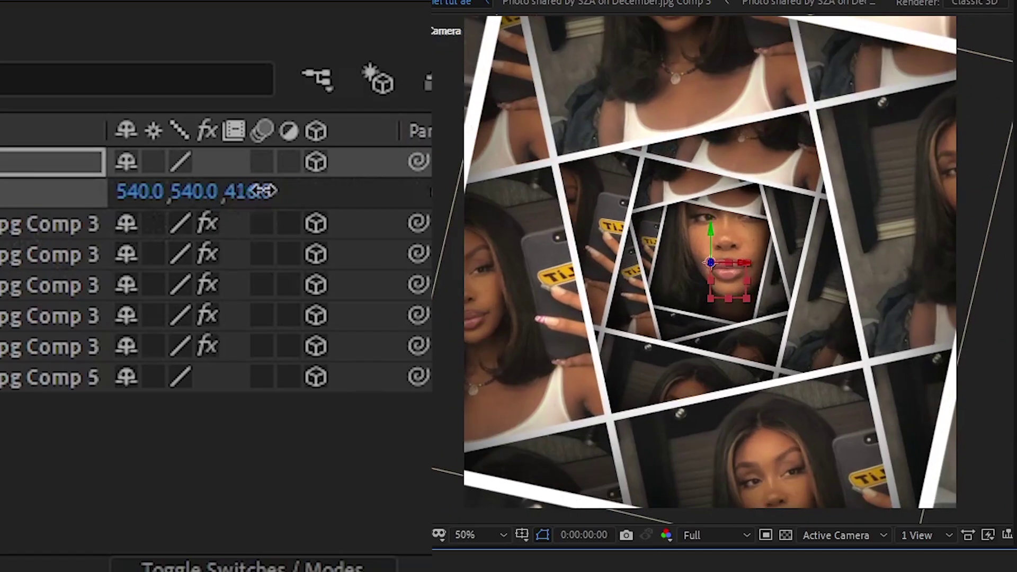
drag(255, 193, 1, 212)
drag(257, 193, 251, 258)
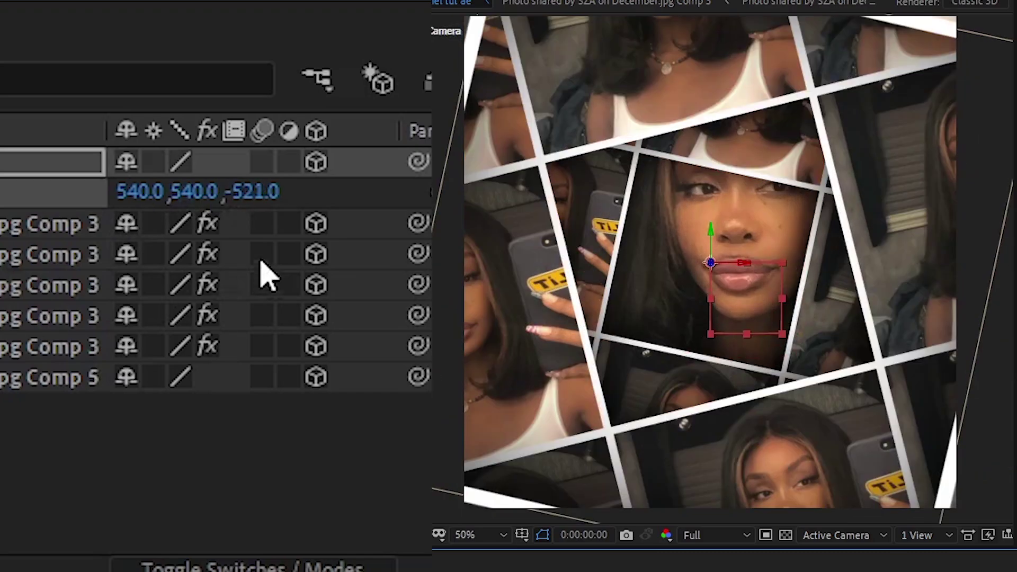
drag(272, 199, 175, 199)
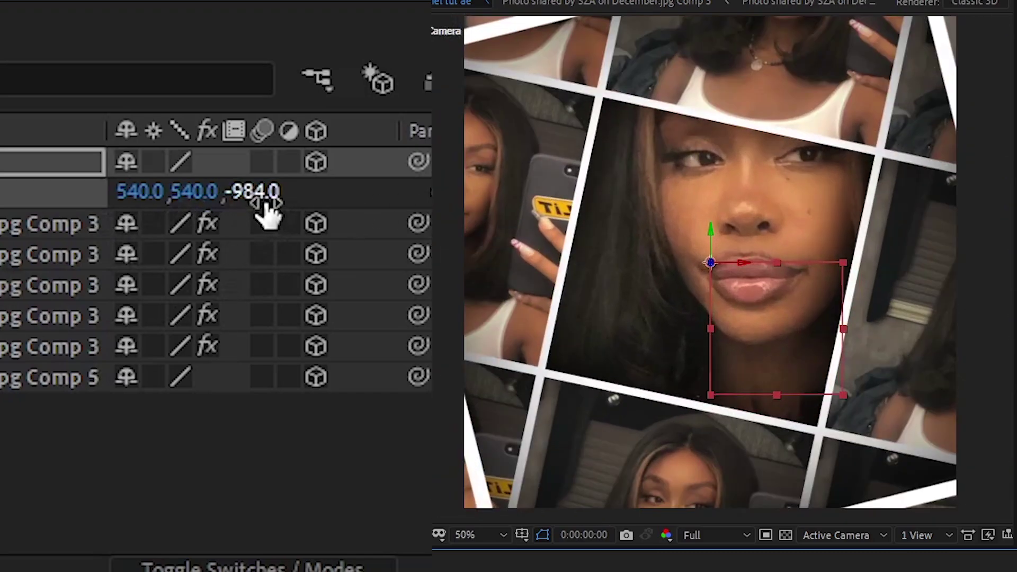
drag(265, 209, 183, 199)
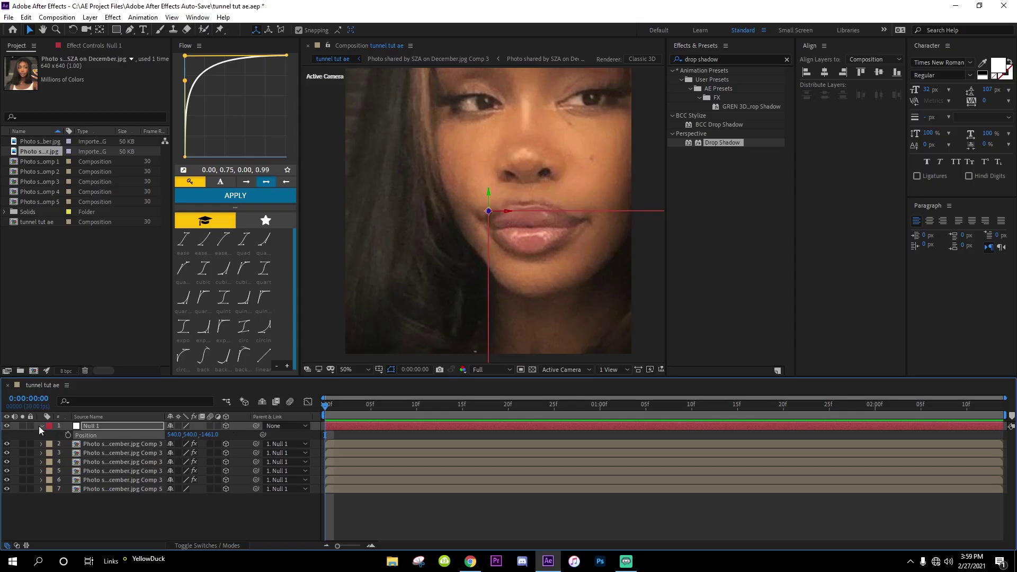
click(43, 426)
Scale layer 7, the far-end photo comp, down to 41%
click(361, 478)
key(s)
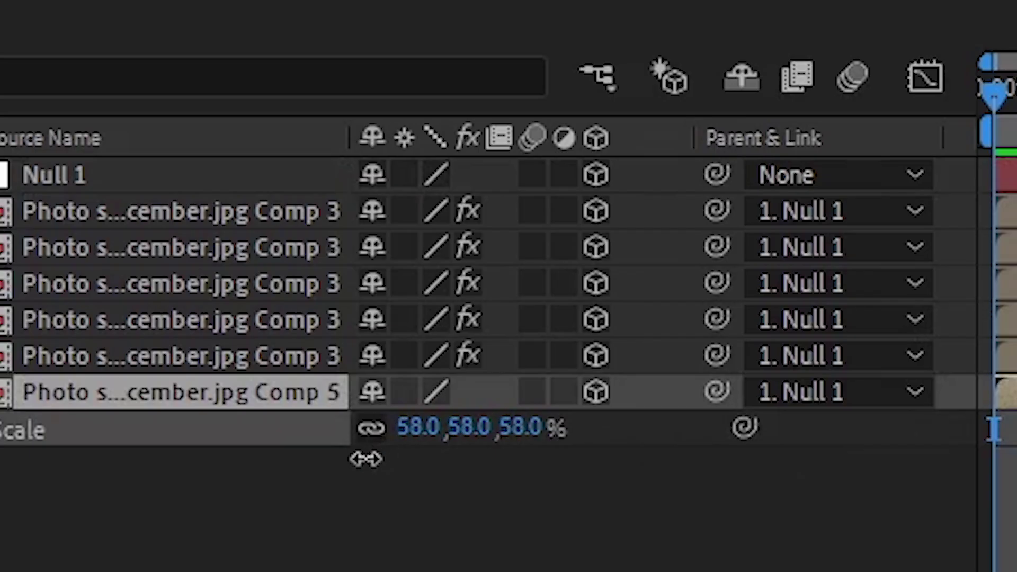
drag(366, 459, 358, 469)
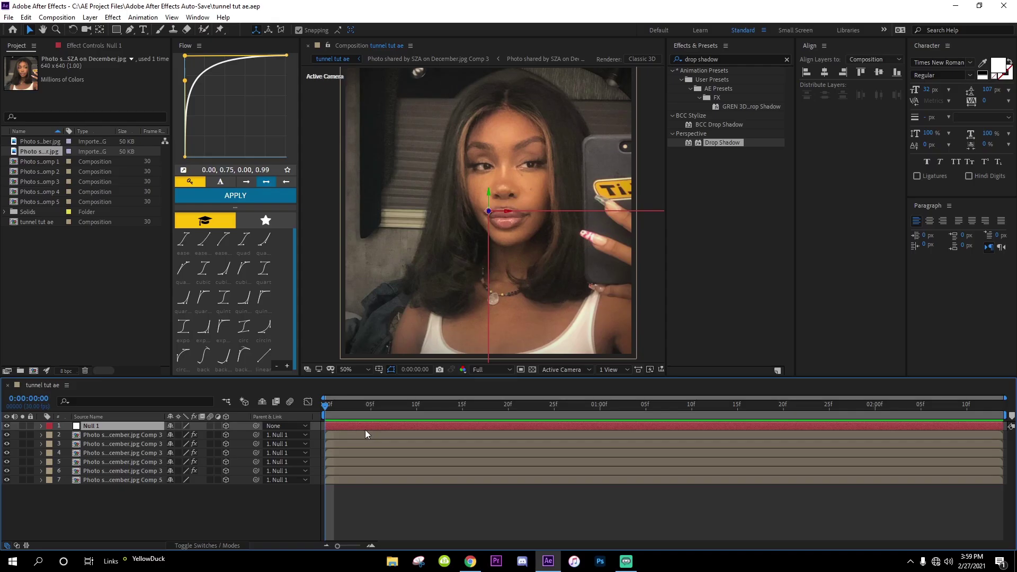
Keyframe Null 1's position at frame 9 with Z at -1461, and at 0:00:01:26 with Z at -1318
key(p)
click(86, 435)
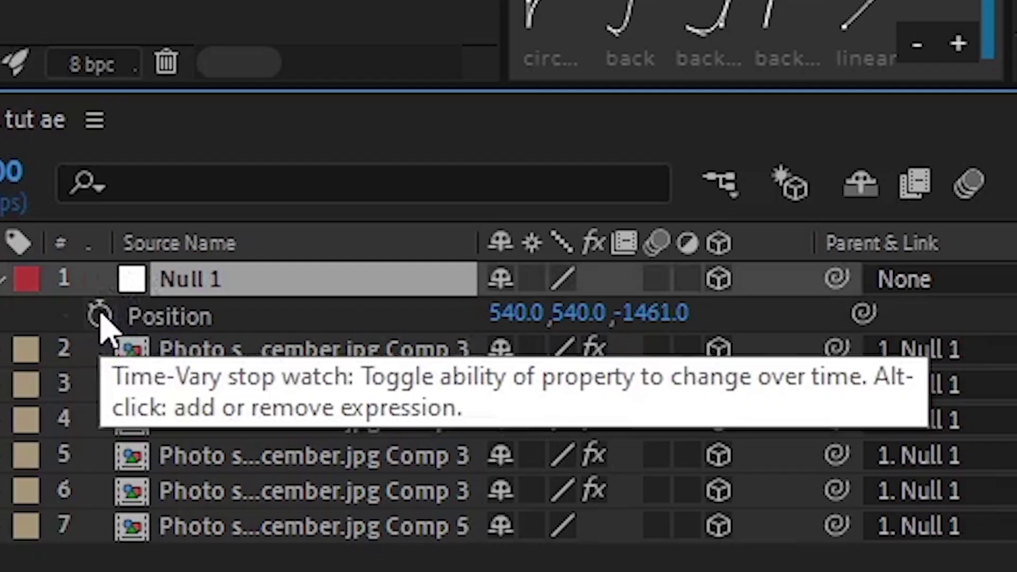
click(99, 316)
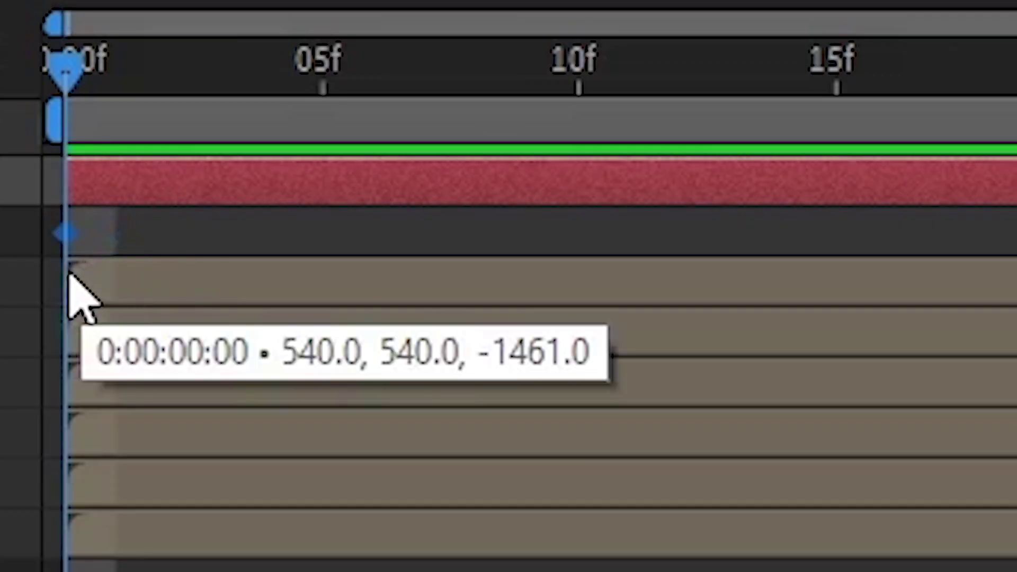
drag(71, 272, 507, 305)
drag(529, 80, 687, 427)
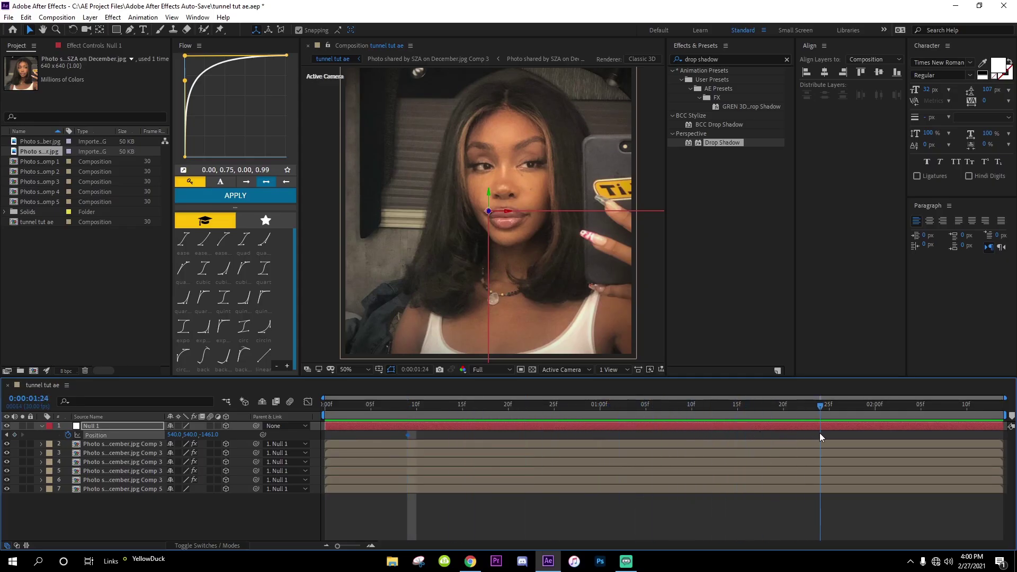
drag(209, 434, 467, 70)
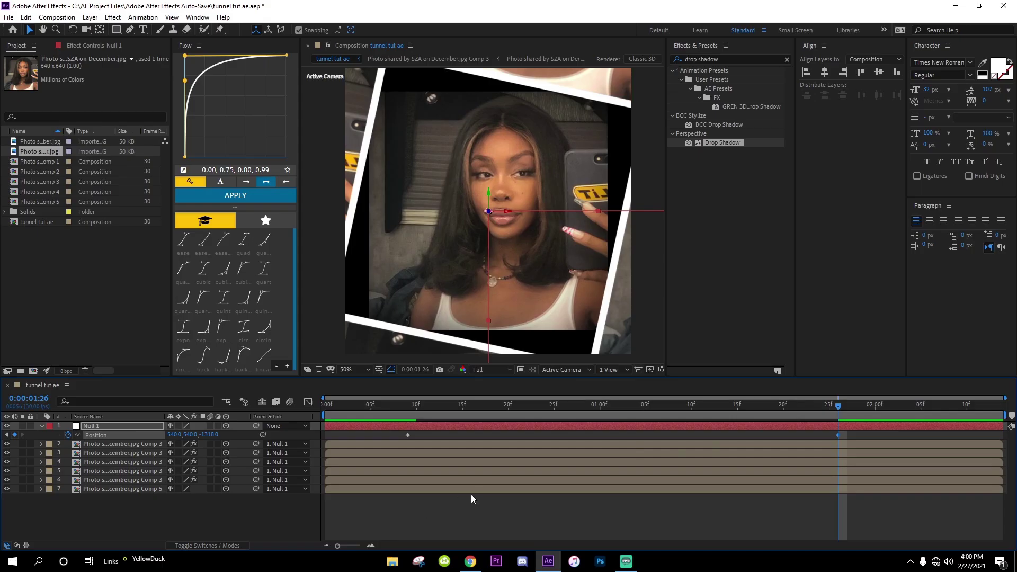
Apply the Motion Tile Yeet preset to layer 7 so mirrored tiles fill the gaps around the photo
click(472, 497)
click(475, 486)
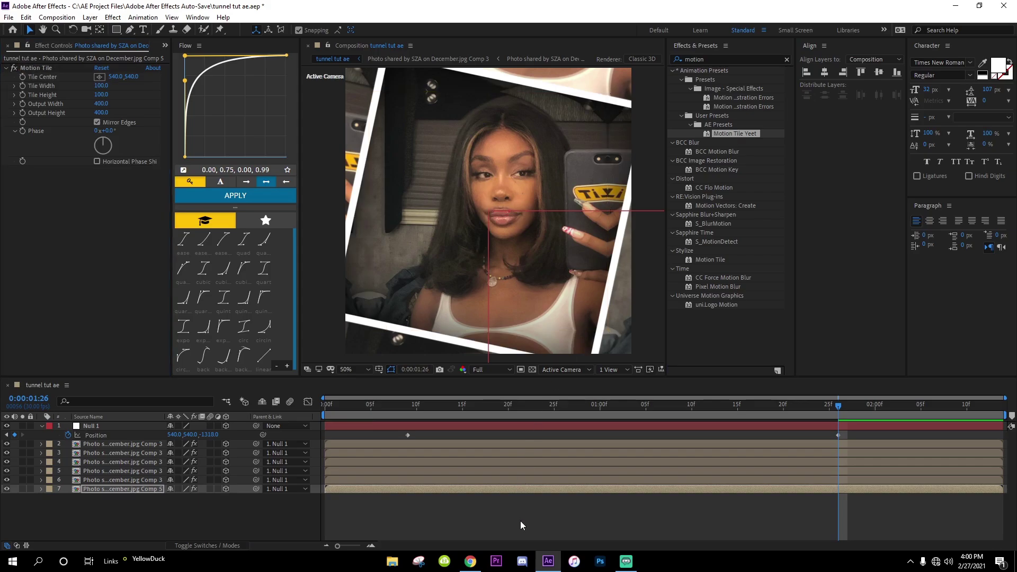
click(520, 521)
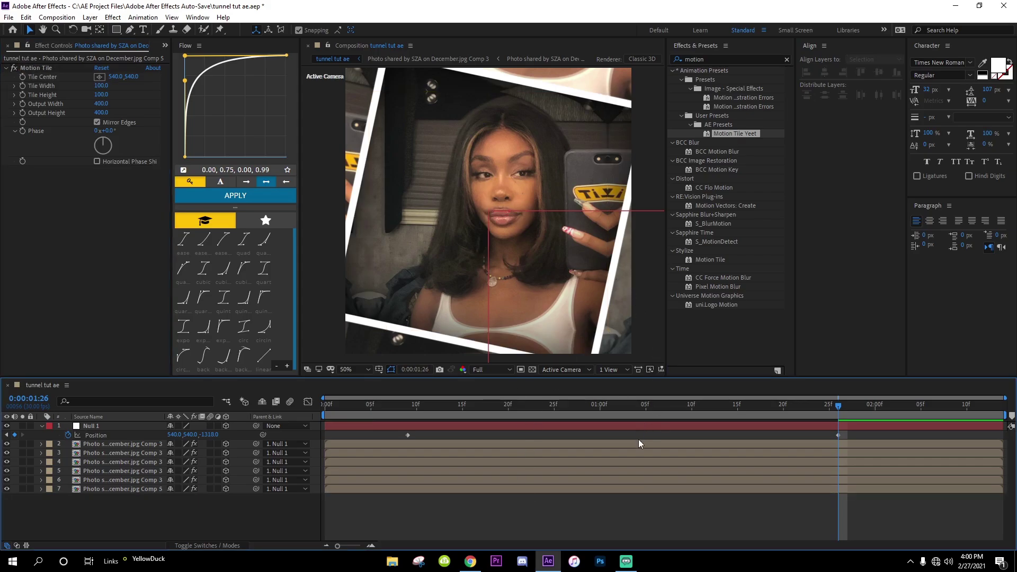
click(583, 489)
key(ctrl+z)
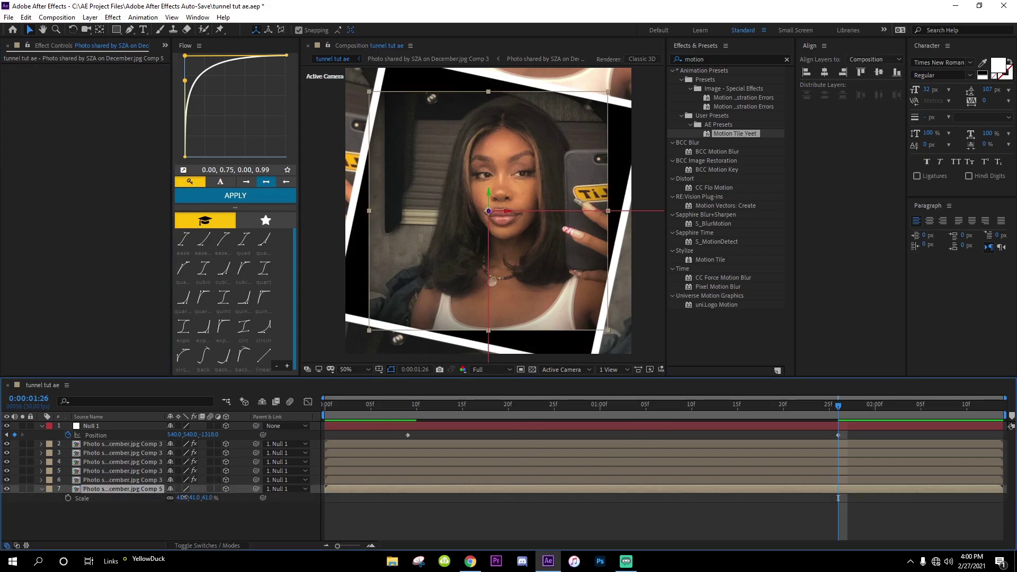
key(ctrl+shift+z)
Set Null 1's Z position at the 0:00:01:26 keyframe to 802
drag(213, 436, 290, 447)
drag(210, 438, 191, 462)
Ease both position keyframes of Null 1 and switch the Graph Editor from the speed graph to the value graph
drag(855, 432, 389, 438)
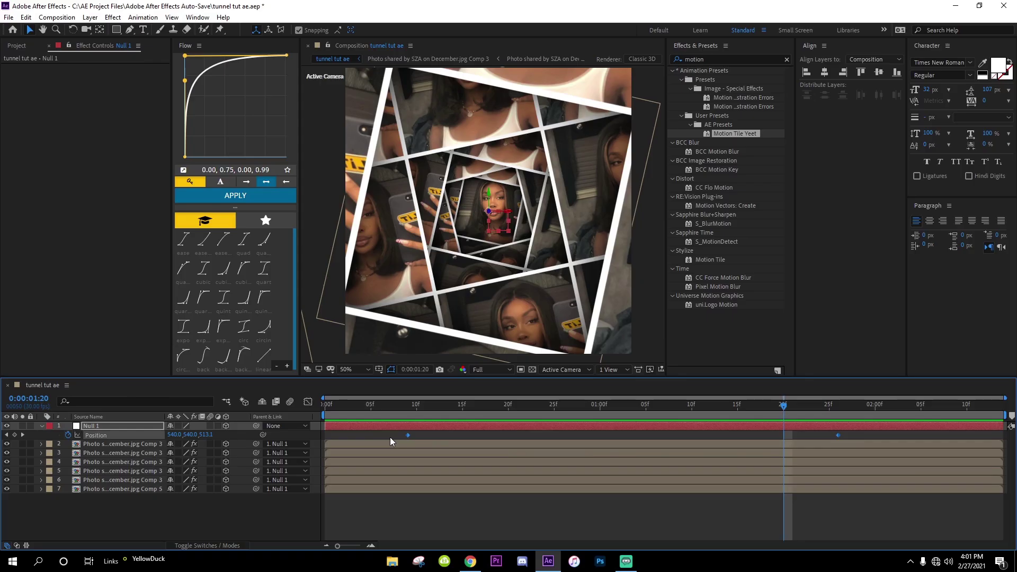
click(308, 401)
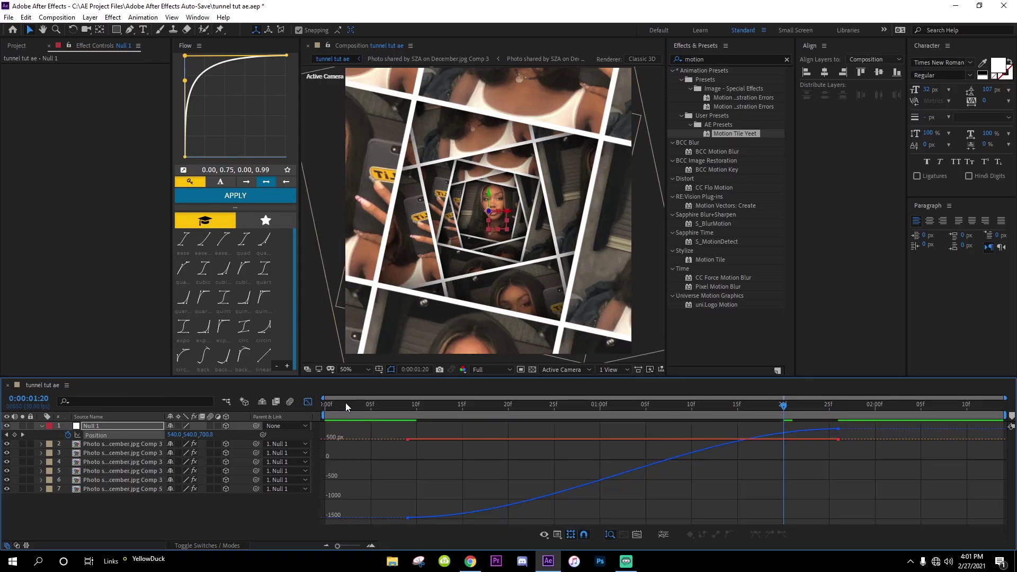
drag(345, 402, 638, 464)
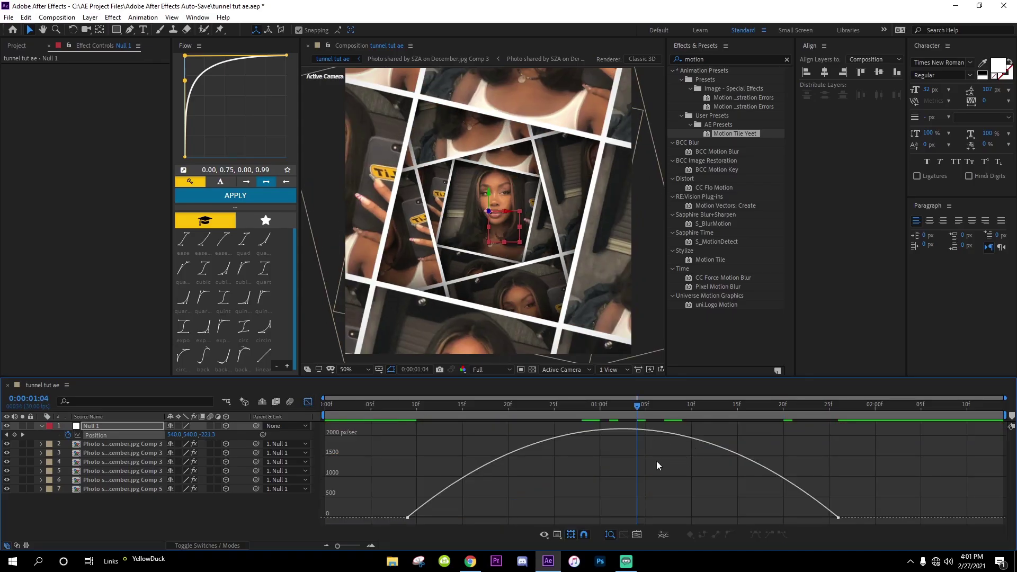
drag(869, 521, 360, 442)
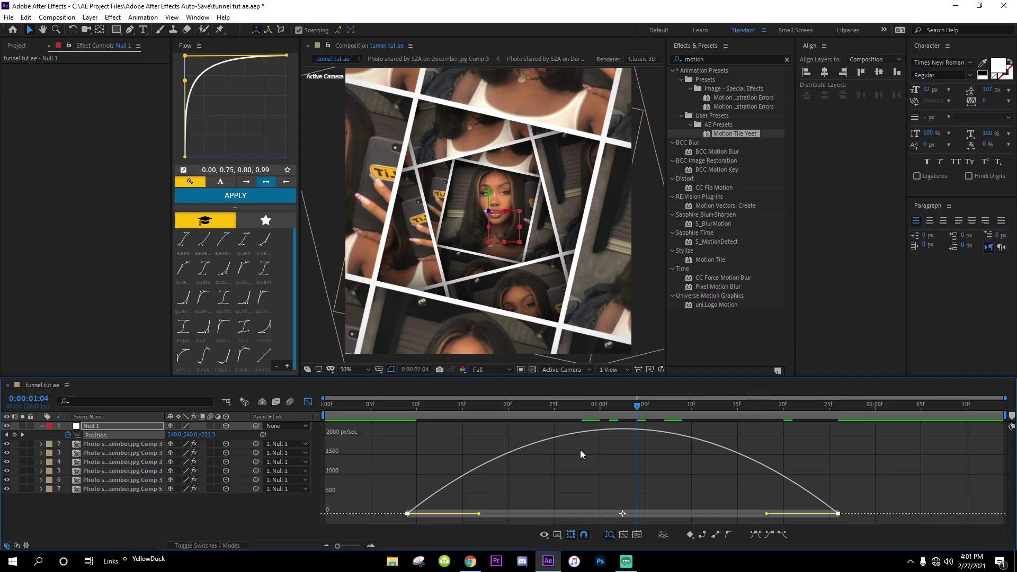
right_click(623, 456)
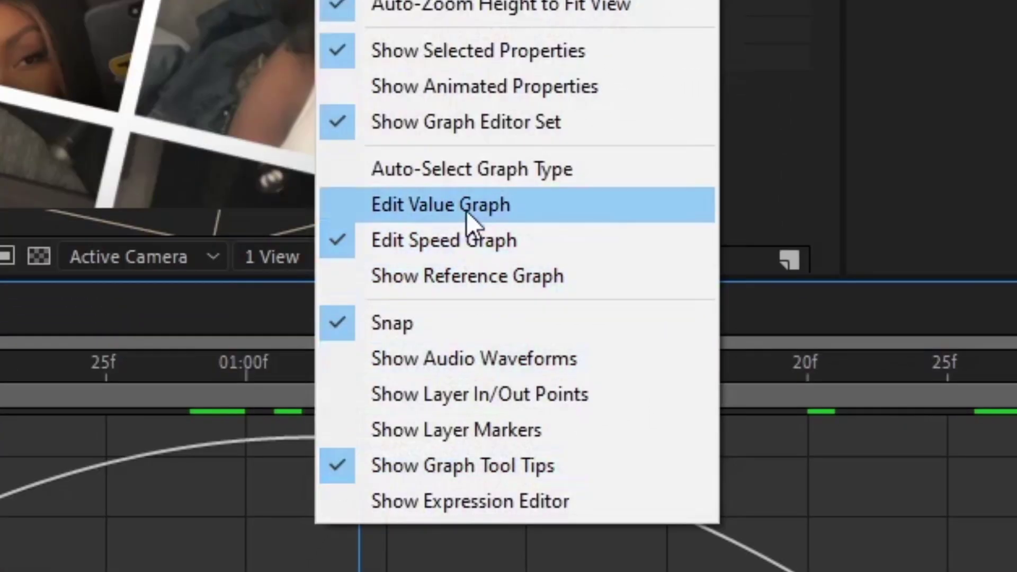
click(466, 210)
click(290, 441)
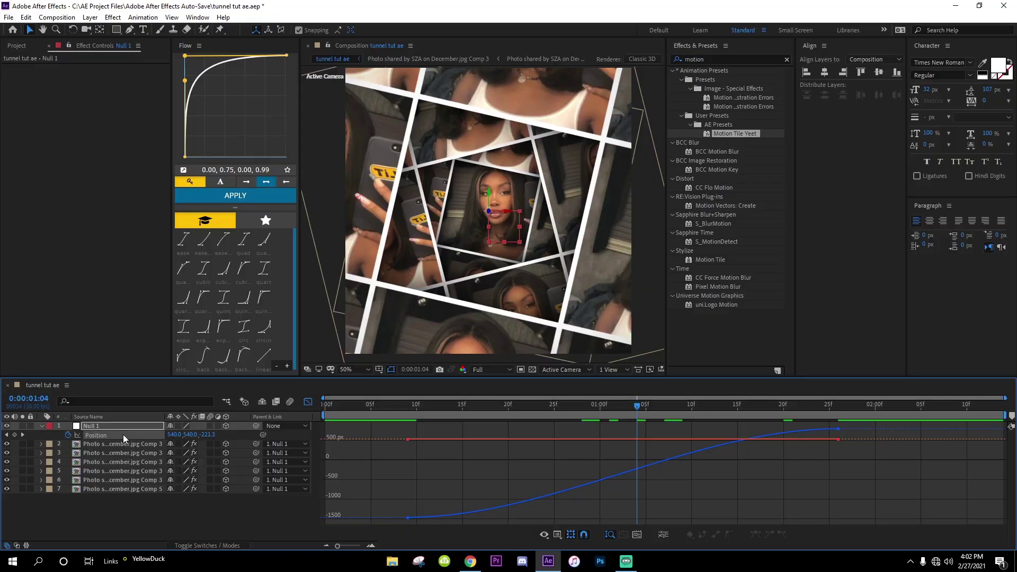
Separate the dimensions of Null 1's position and remove the keyframes from X Position and Y Position
right_click(123, 434)
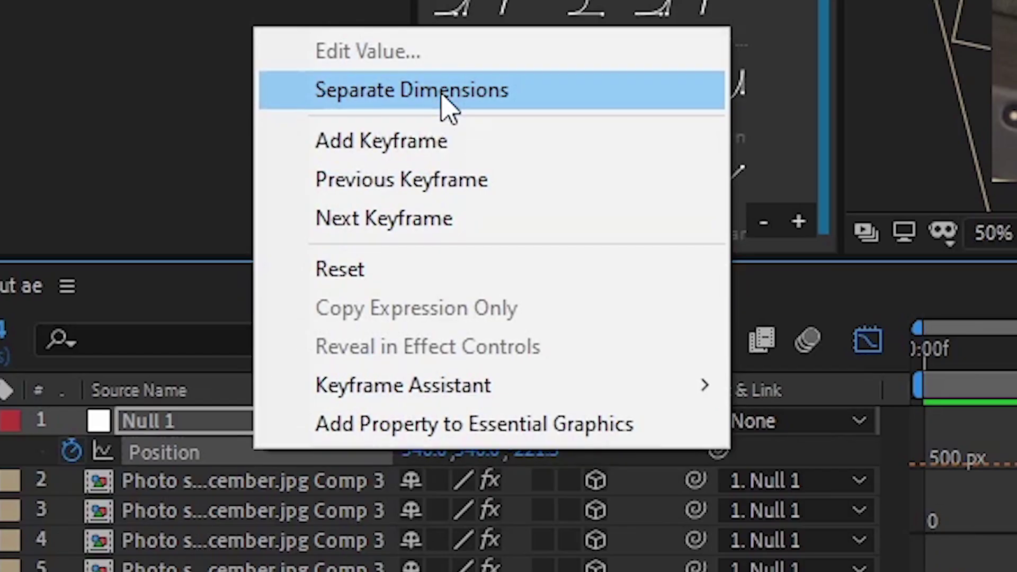
click(445, 103)
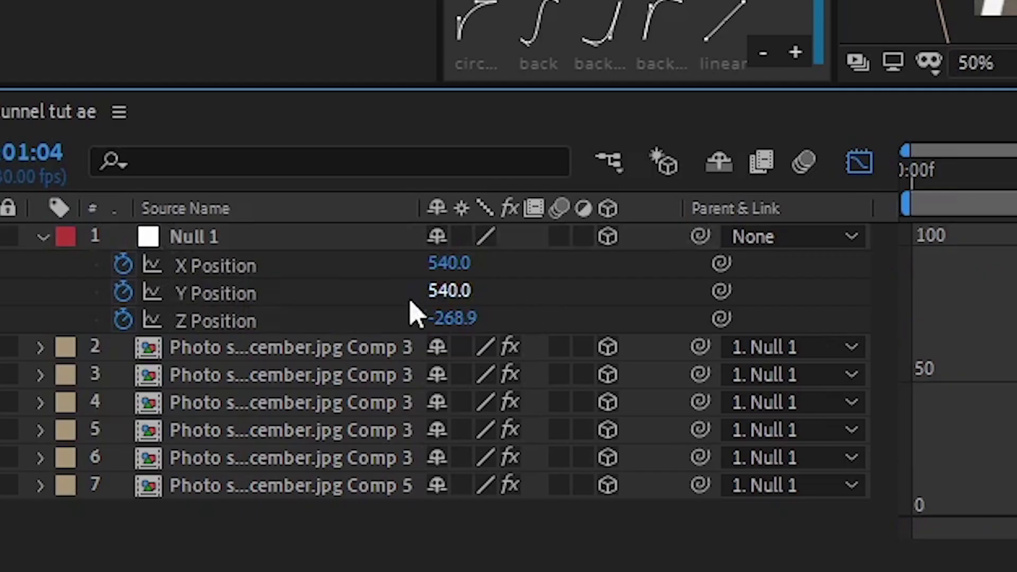
click(109, 437)
click(110, 445)
click(69, 436)
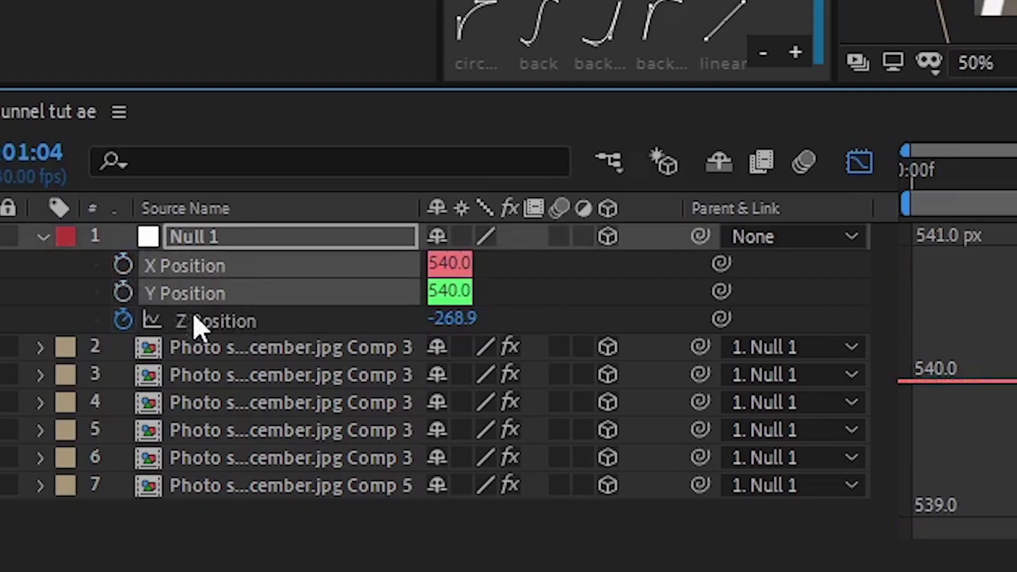
Reshape the value curve of Null 1's Z Position between its two keyframes
click(204, 321)
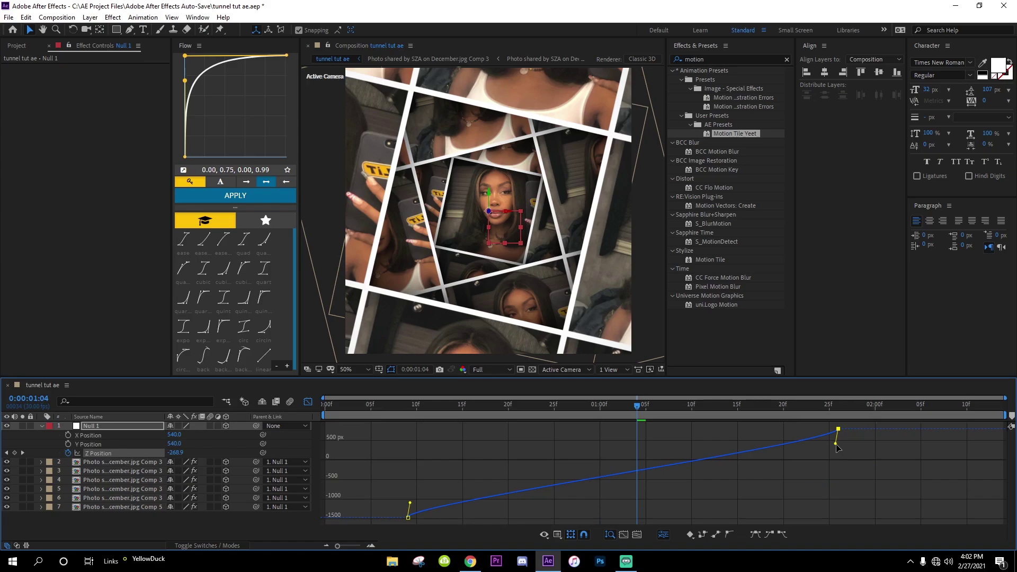
drag(836, 444, 594, 517)
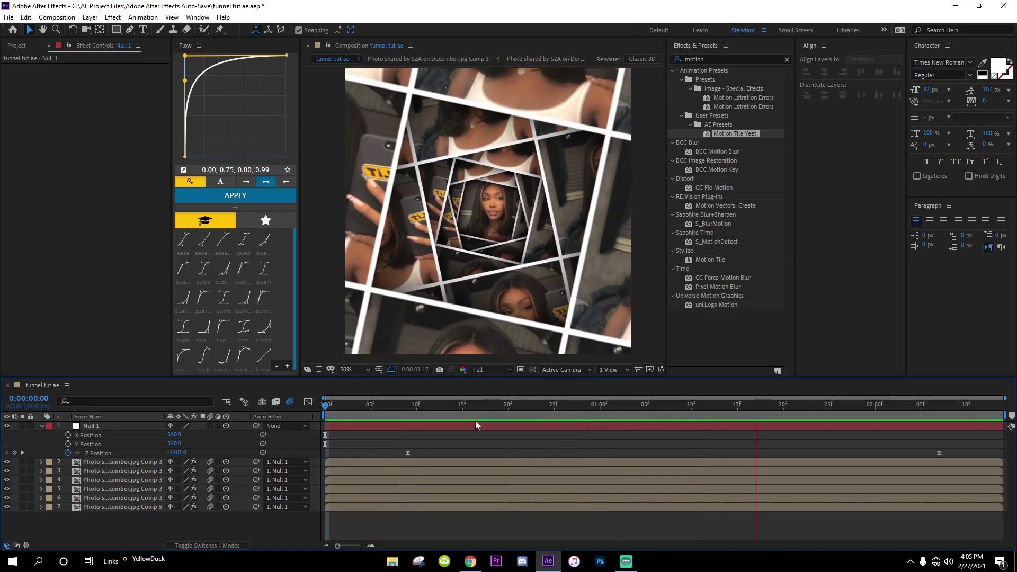
Add a Z Rotation keyframe of 0° to Null 1 at frame 9 and show only its animated properties
drag(475, 421, 409, 431)
click(410, 427)
key(r)
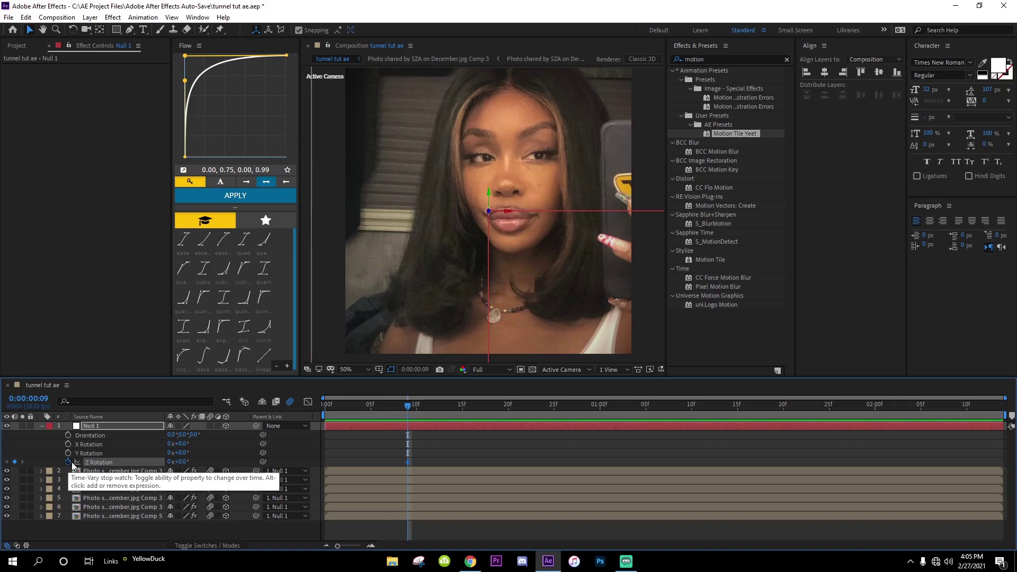
key(u)
Set Null 1's Z Rotation to 215° at 0:00:02:07 and ease both rotation keyframes
drag(527, 418, 689, 423)
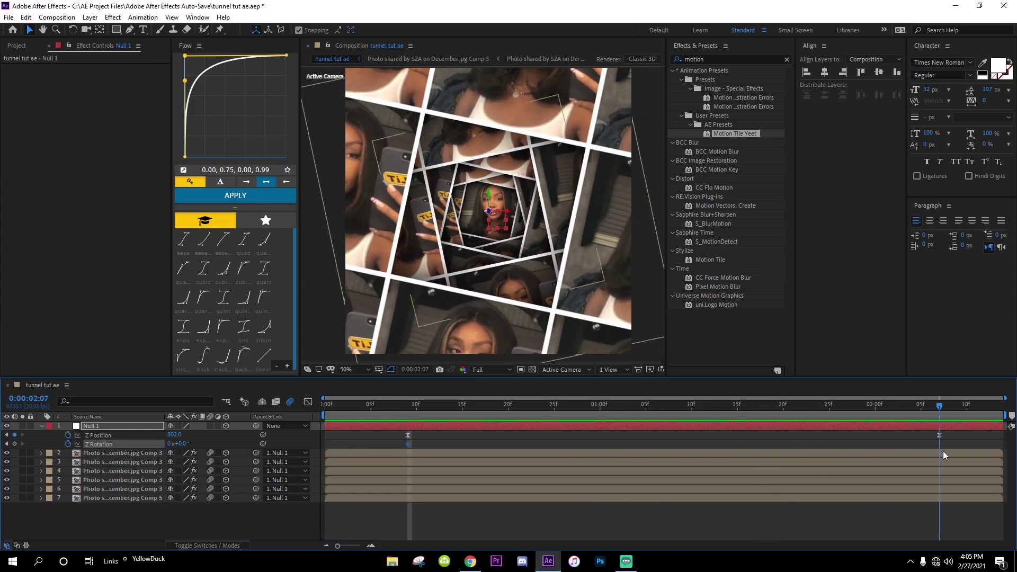
drag(183, 448, 301, 448)
drag(955, 445, 385, 448)
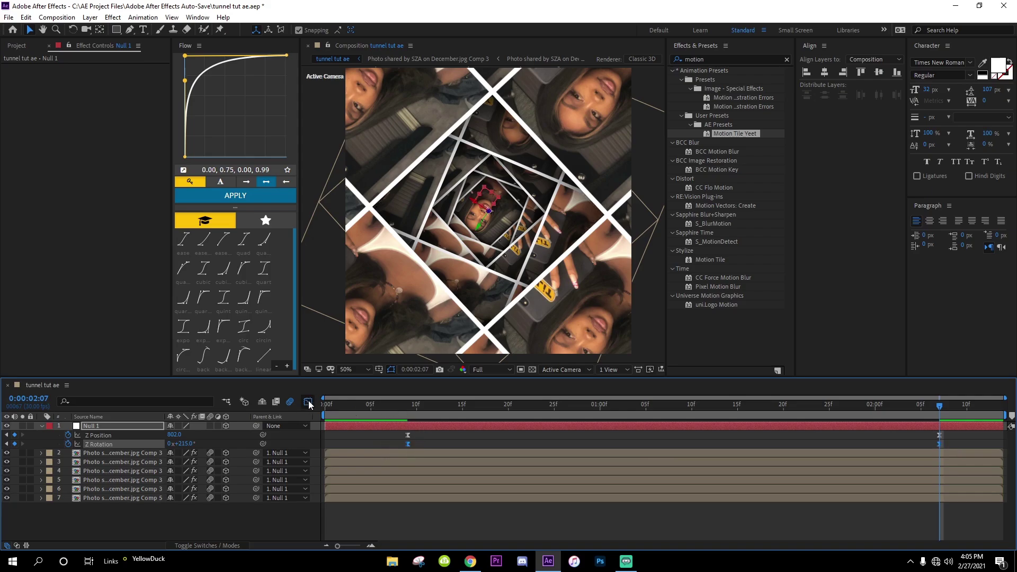